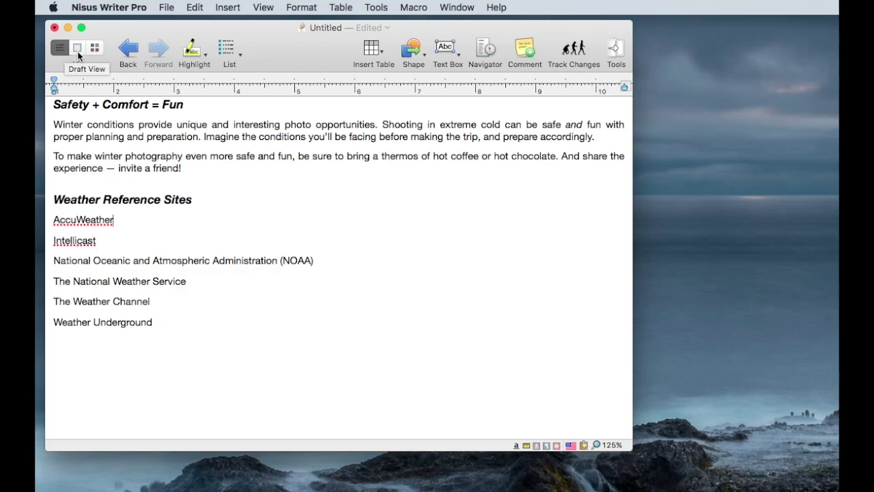
# Switch the document to Page View and look over the page from the header area down to the footer area
pyautogui.click(79, 52)
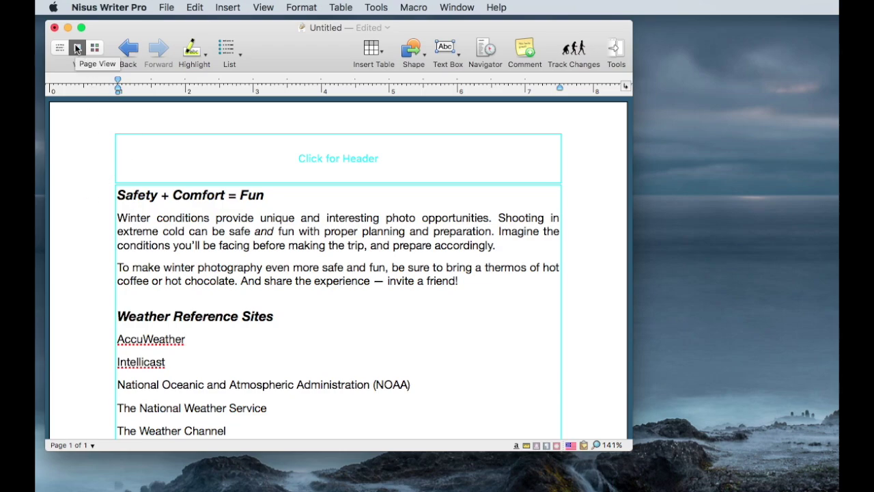
pyautogui.scroll(-2, 78, 268)
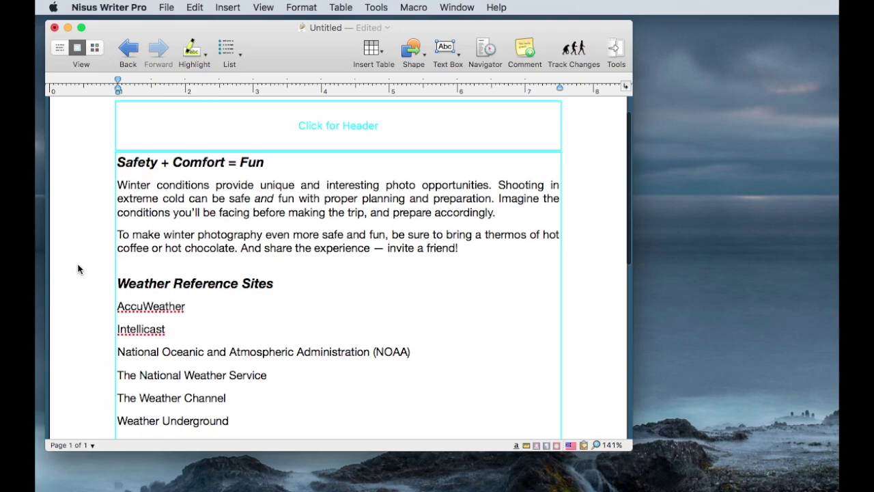
pyautogui.scroll(1, 78, 268)
pyautogui.scroll(-10, 78, 269)
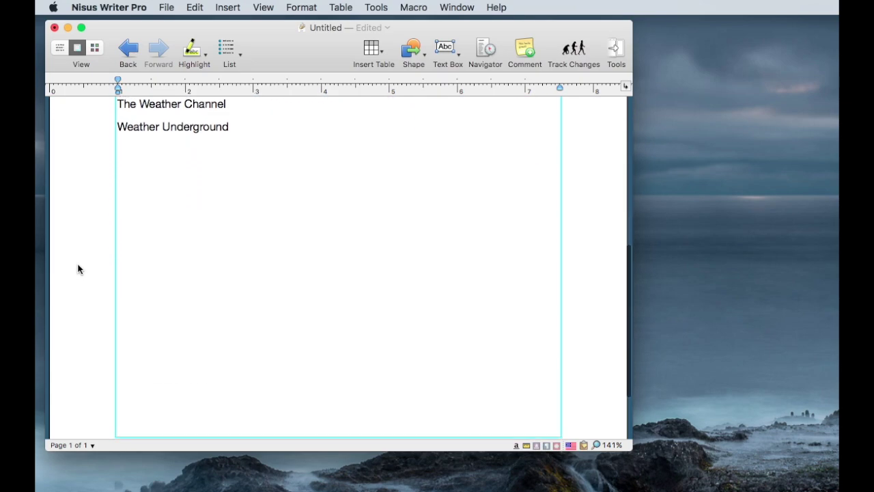
pyautogui.scroll(-2, 78, 269)
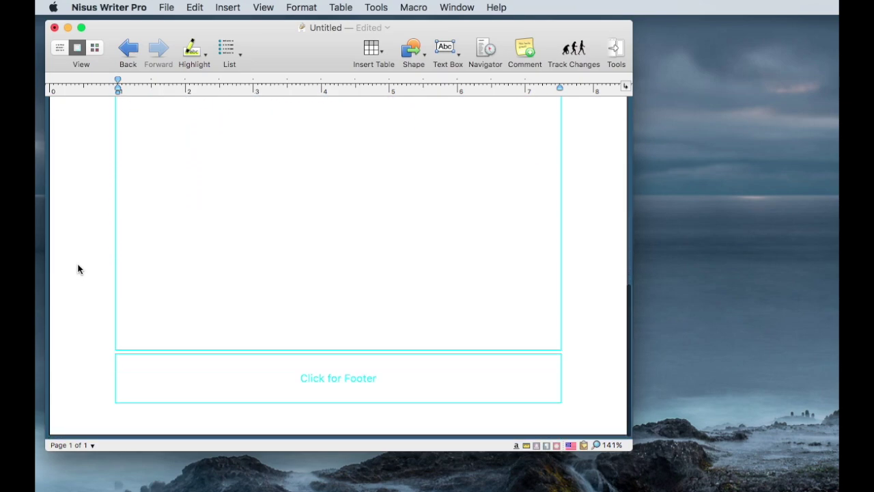
pyautogui.scroll(10, 77, 269)
pyautogui.scroll(5, 77, 269)
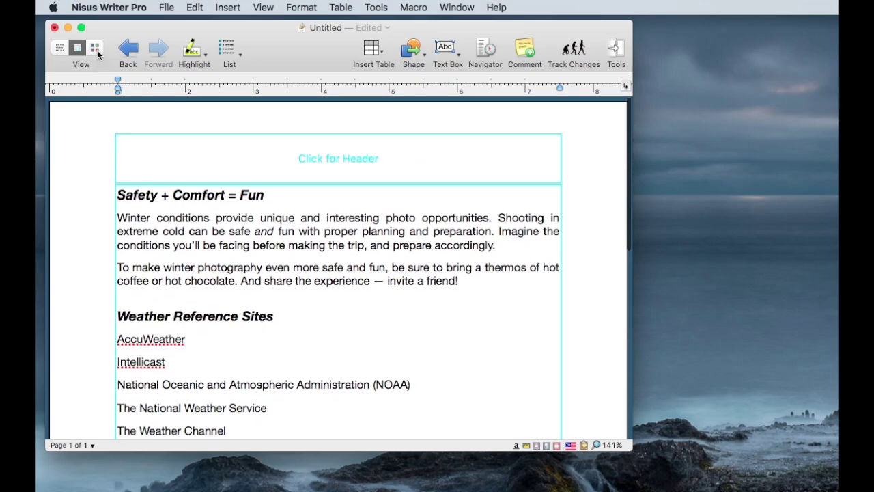
# View the Heading 2, Heading 3 and Heading 4 definitions in the style sheet, and return to Draft View
pyautogui.click(96, 49)
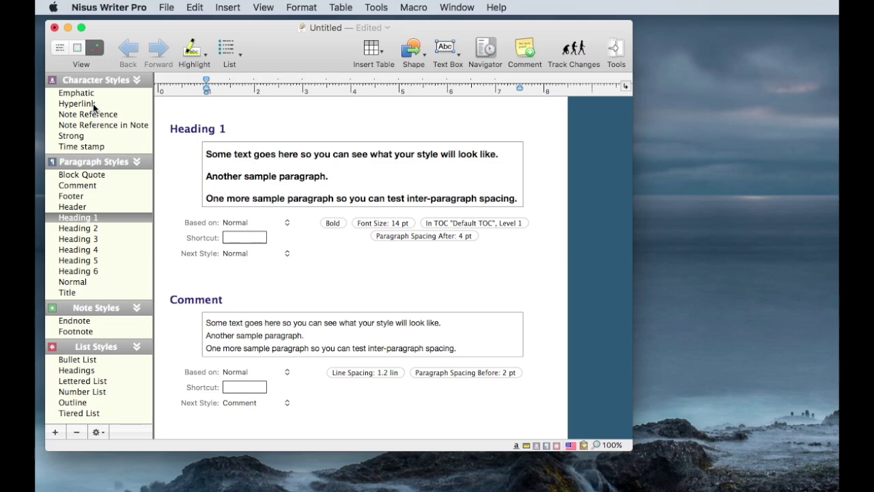
pyautogui.click(81, 228)
pyautogui.click(81, 241)
pyautogui.click(79, 249)
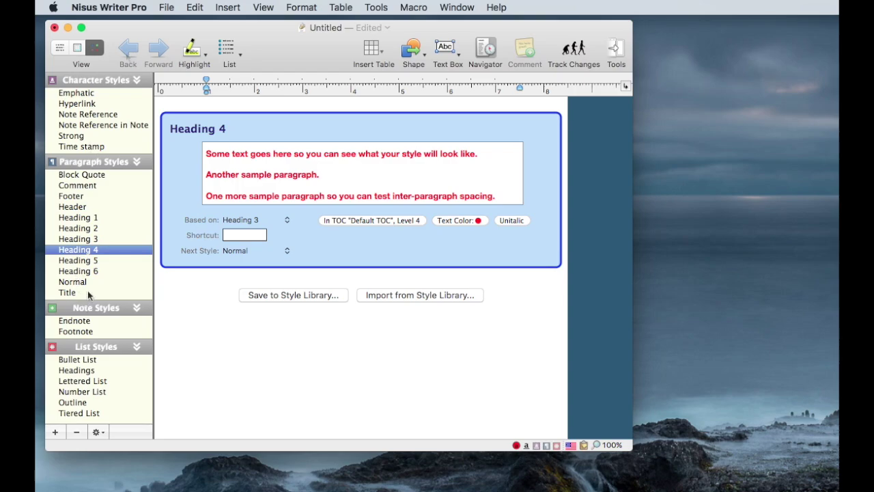
pyautogui.click(60, 47)
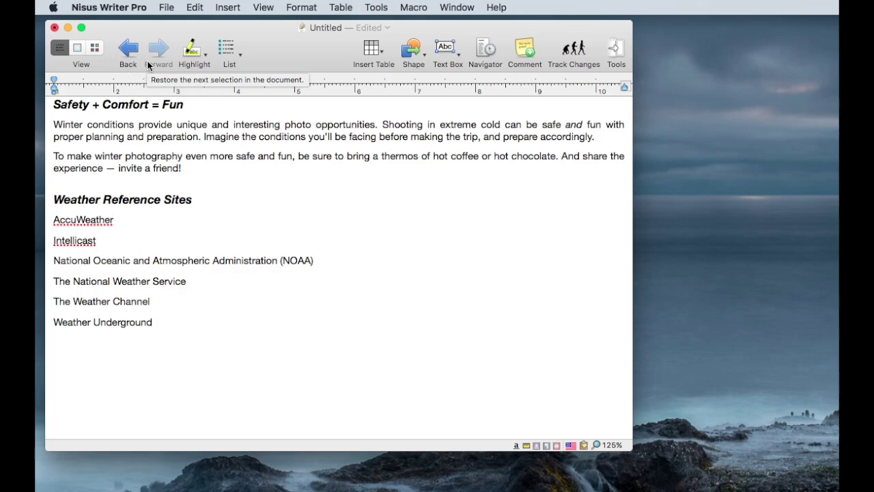
# Highlight the word "provide" in the first paragraph in yellow
pyautogui.click(197, 53)
pyautogui.moveTo(204, 56); pyautogui.dragTo(208, 73)
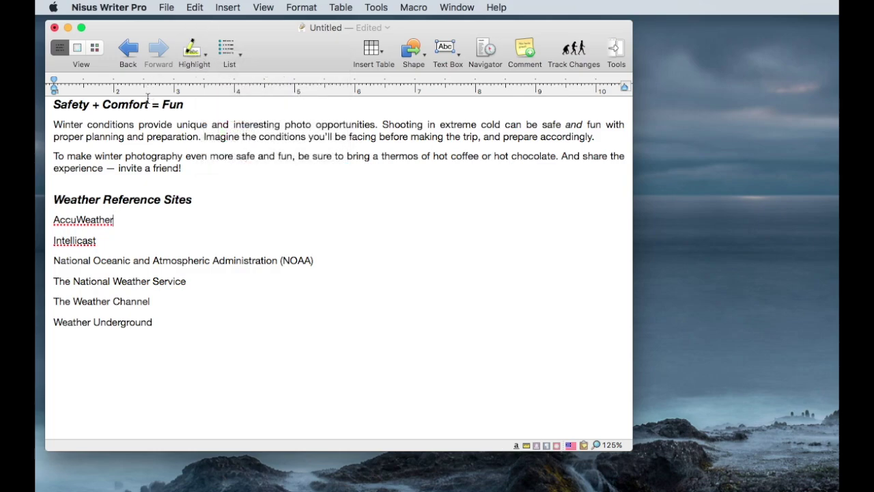
pyautogui.doubleClick(153, 124)
pyautogui.click(193, 48)
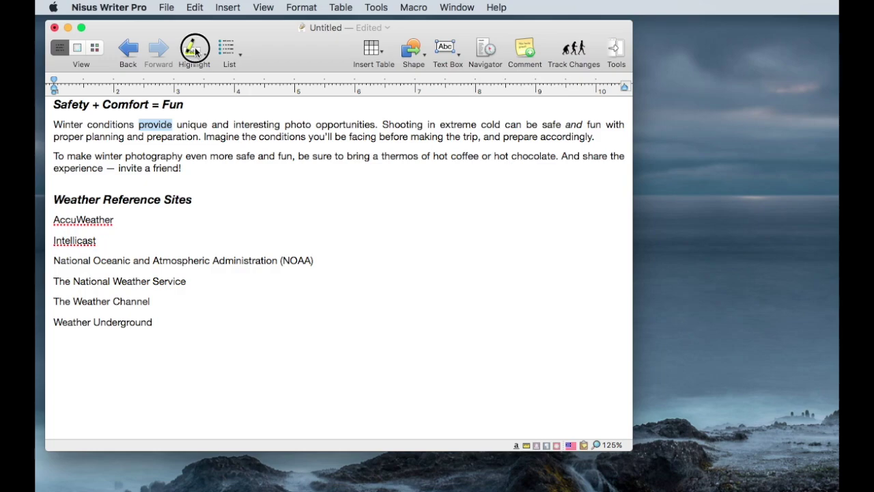
pyautogui.click(253, 133)
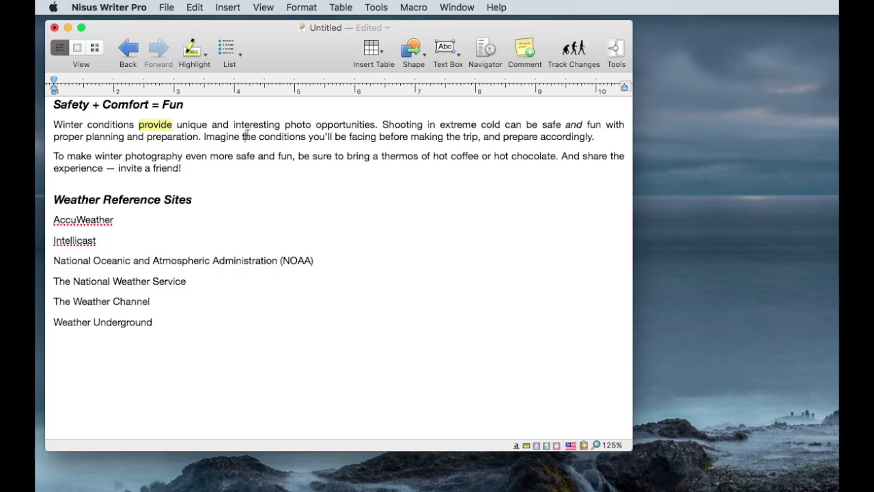
# Remove the highlight attribute from the word "provide" in the first paragraph
pyautogui.doubleClick(156, 126)
pyautogui.click(203, 50)
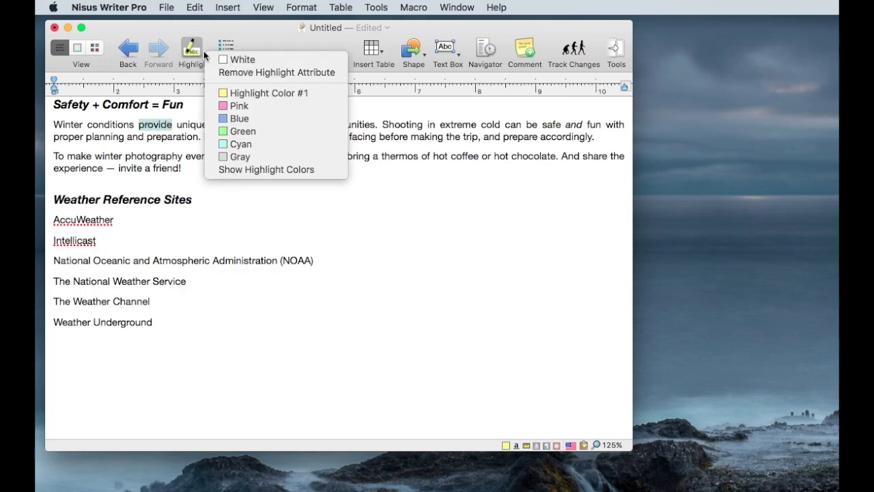
pyautogui.click(240, 73)
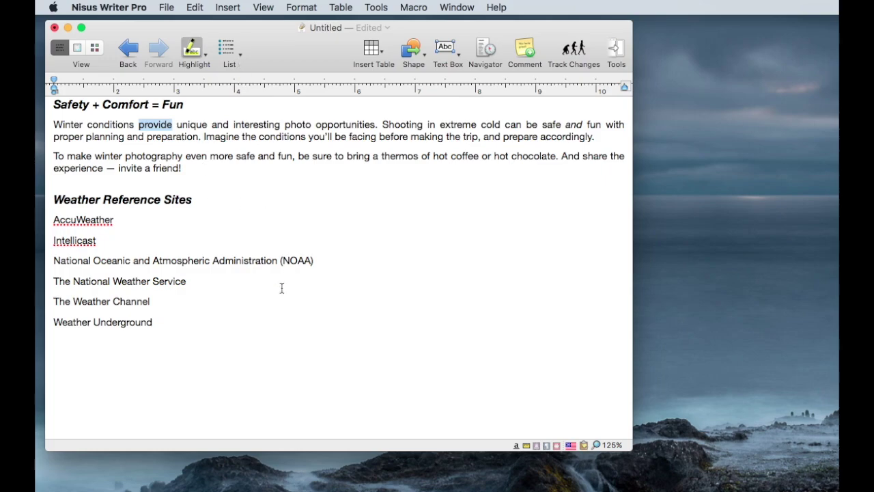
# Format the weather site names from AccuWeather to Weather Underground with the Bullet List style
pyautogui.moveTo(157, 324); pyautogui.dragTo(45, 227)
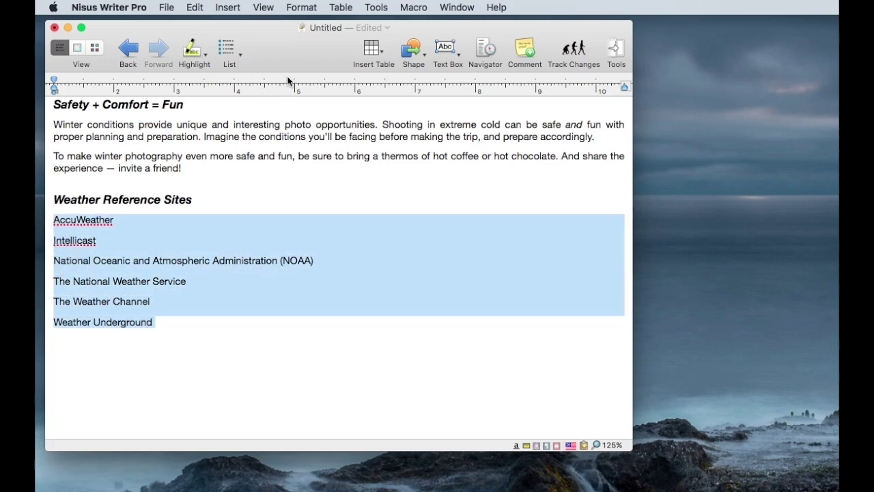
pyautogui.click(241, 49)
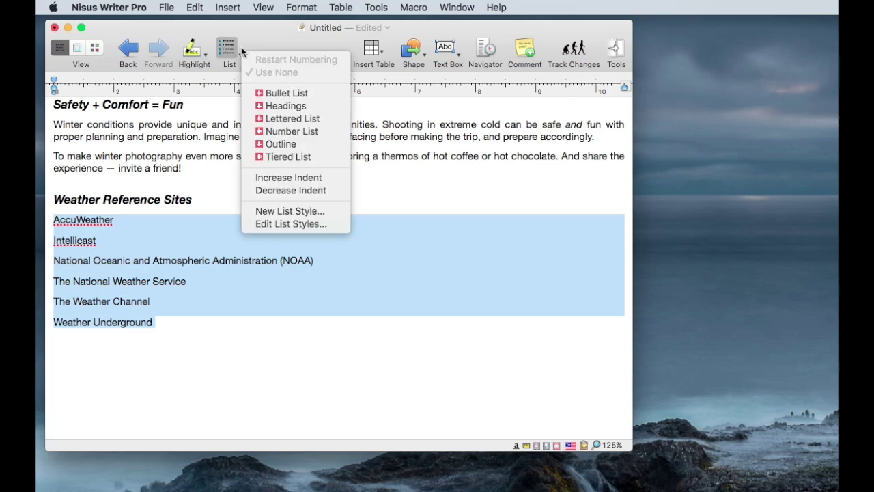
pyautogui.click(262, 96)
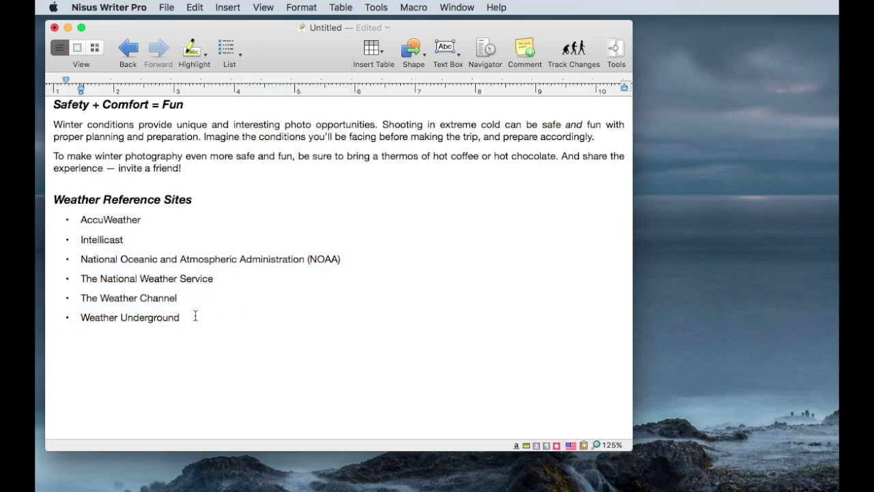
# Remove the list style from all the weather site names from AccuWeather to Weather Underground
pyautogui.moveTo(195, 316); pyautogui.dragTo(37, 217)
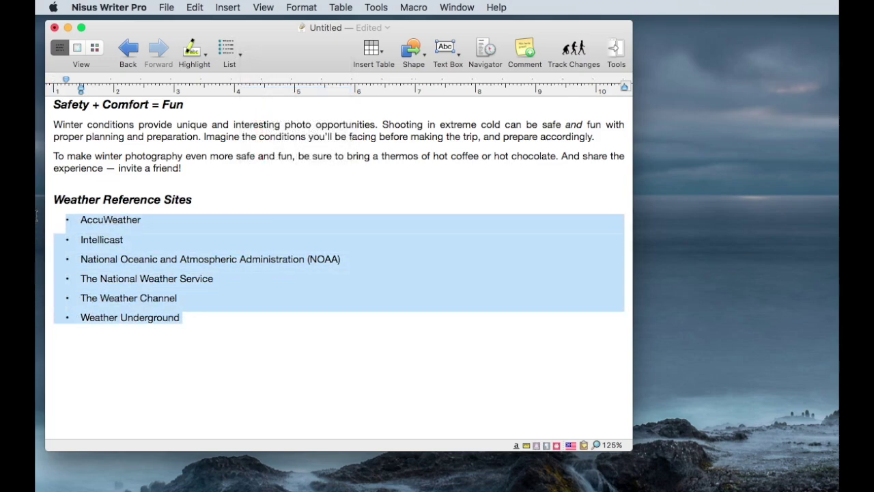
pyautogui.click(239, 53)
pyautogui.click(273, 71)
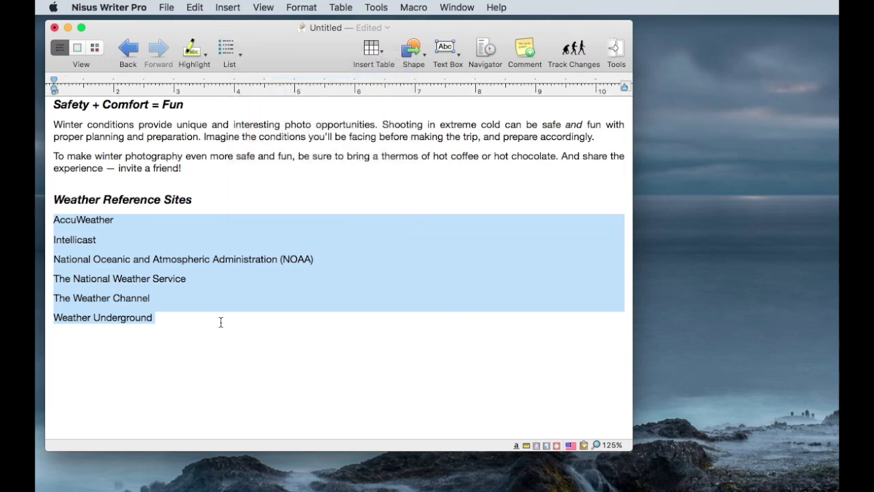
pyautogui.click(241, 55)
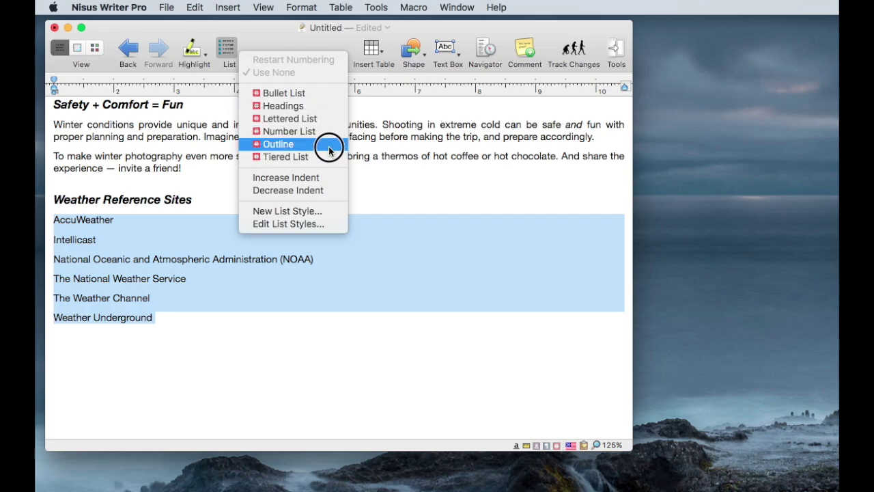
pyautogui.click(303, 310)
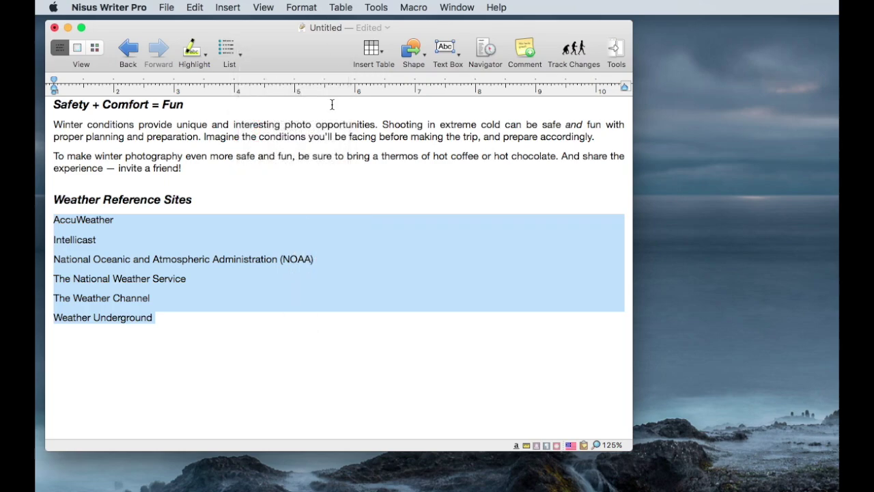
pyautogui.click(279, 307)
# Insert a table of three rows and three columns with a shaded header row below Weather Underground, and undo the insertion
pyautogui.click(261, 346)
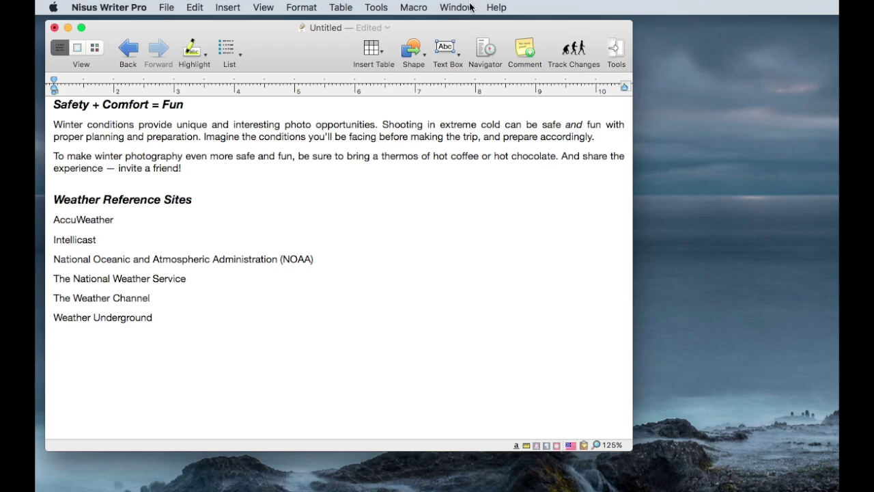
pyautogui.click(381, 51)
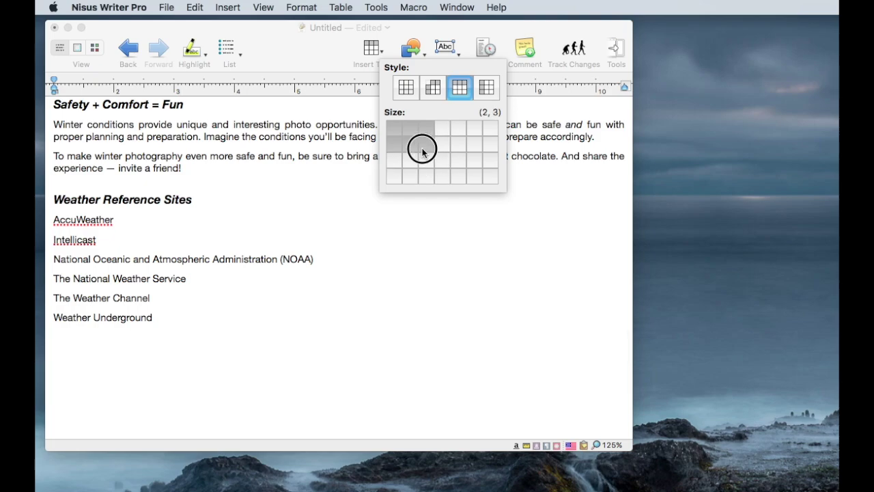
pyautogui.click(422, 161)
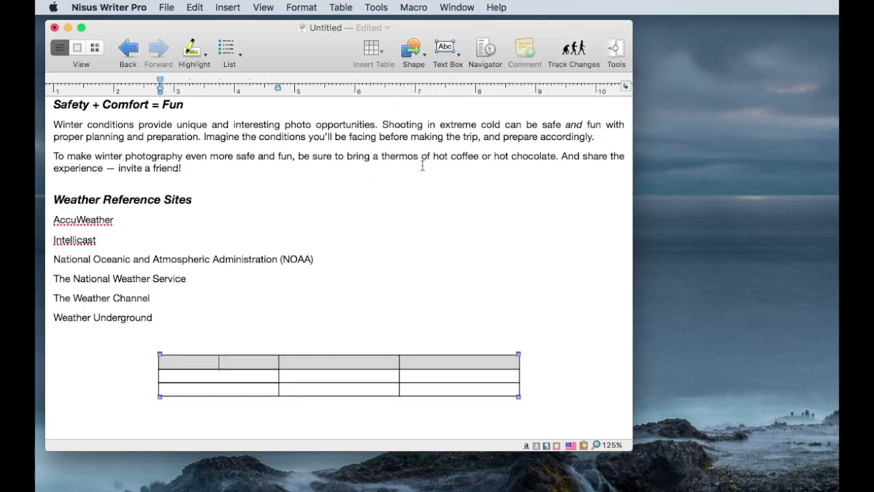
pyautogui.click(229, 362)
pyautogui.press('super+z')
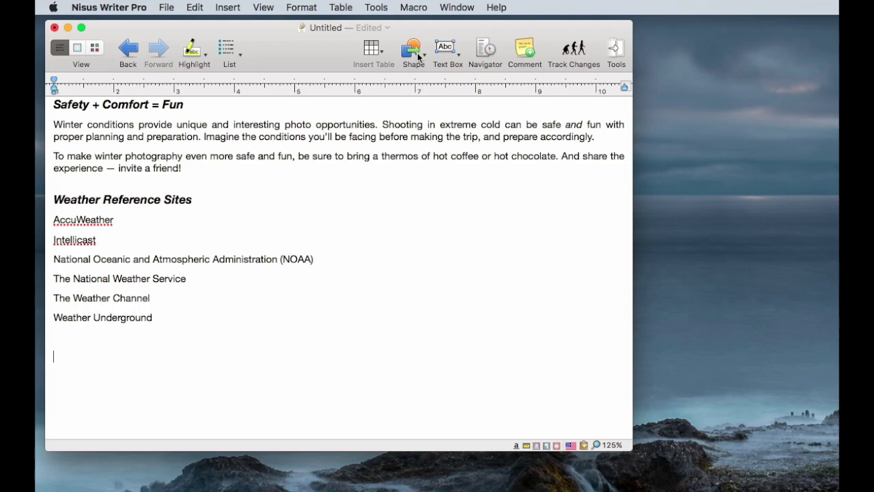
# Draw a Block Arrow Left shape near the National Oceanic and Atmospheric Administration (NOAA) line, and undo it
pyautogui.click(424, 59)
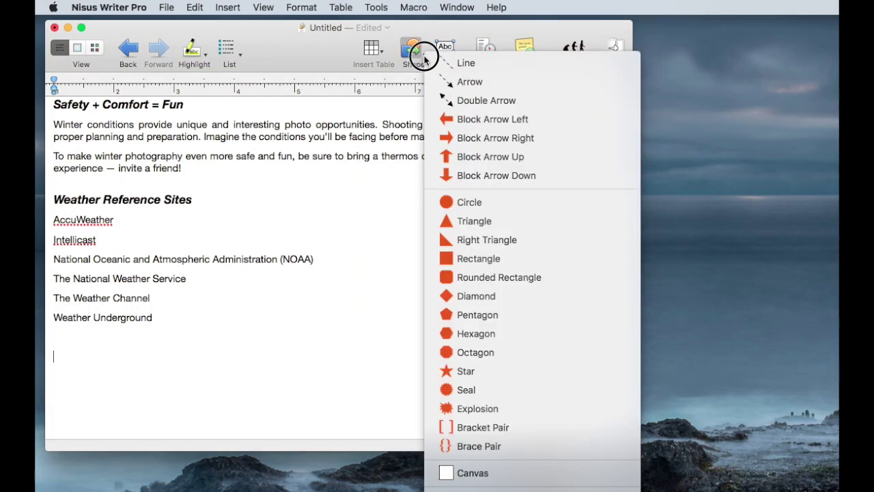
pyautogui.click(433, 119)
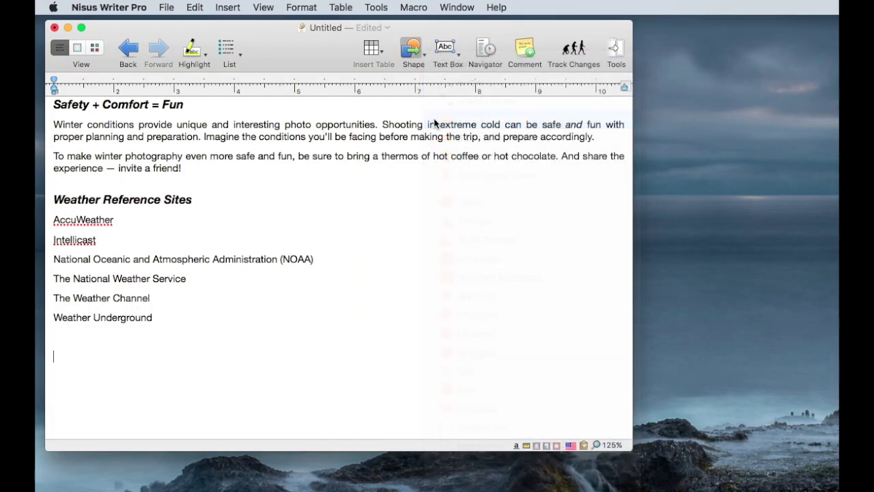
pyautogui.moveTo(356, 329); pyautogui.dragTo(435, 349)
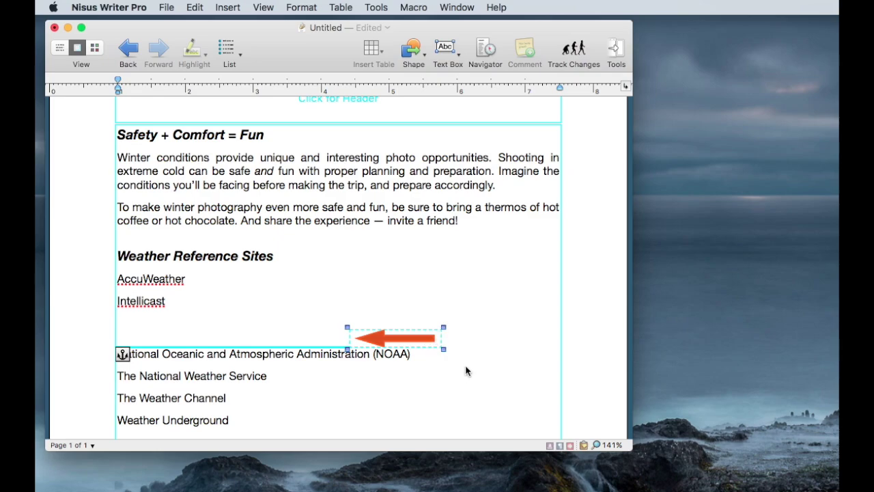
pyautogui.press('super+z')
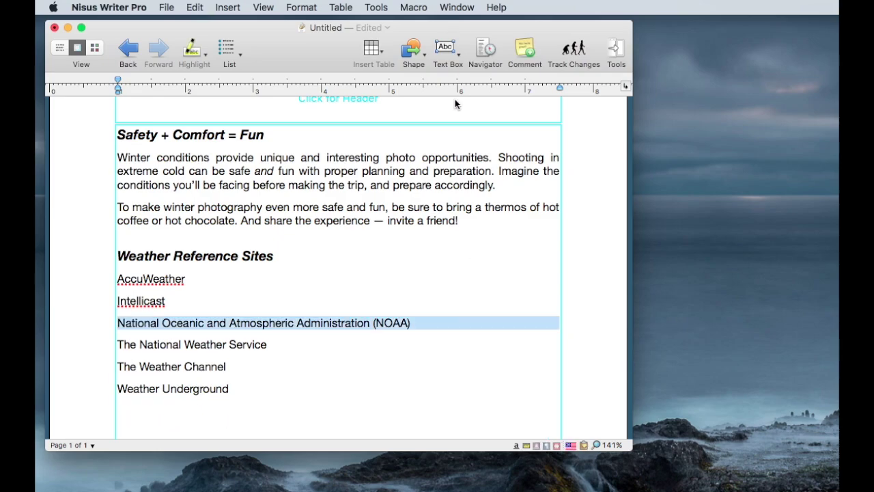
# Draw a text box in the blank area beside the Weather Reference Sites heading and site names, and undo it
pyautogui.click(482, 330)
pyautogui.click(446, 49)
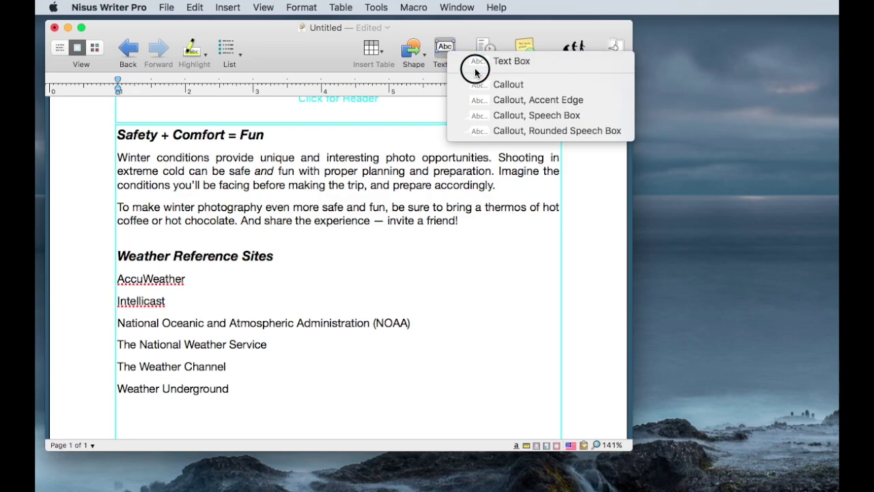
pyautogui.click(478, 62)
pyautogui.moveTo(424, 253); pyautogui.dragTo(561, 405)
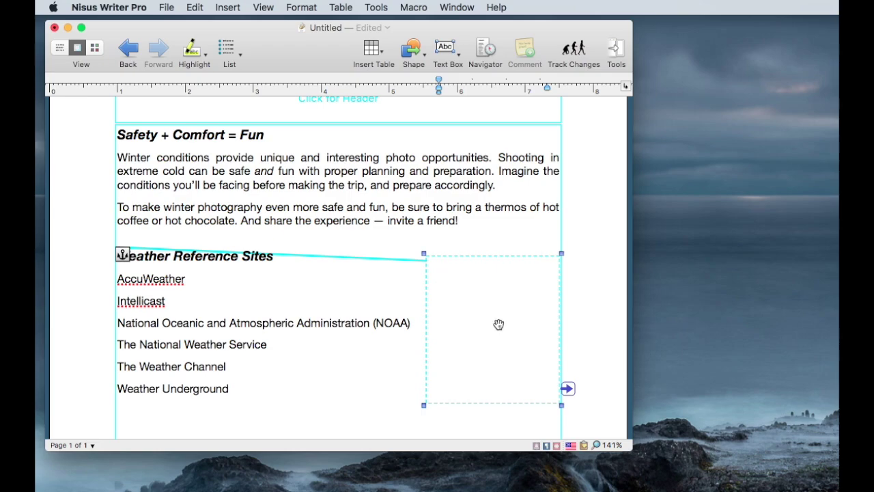
pyautogui.press('super+z')
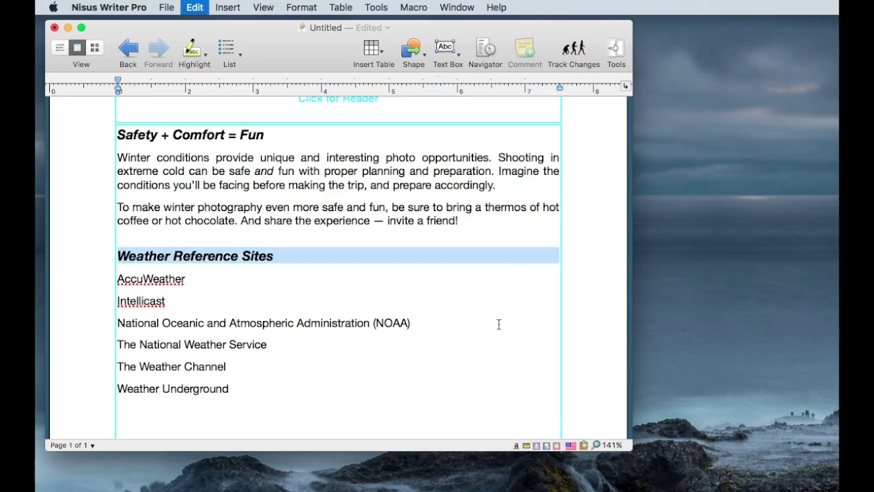
# Show the Navigator, switch it from the table of contents to bookmarks, and hide it again
pyautogui.click(486, 52)
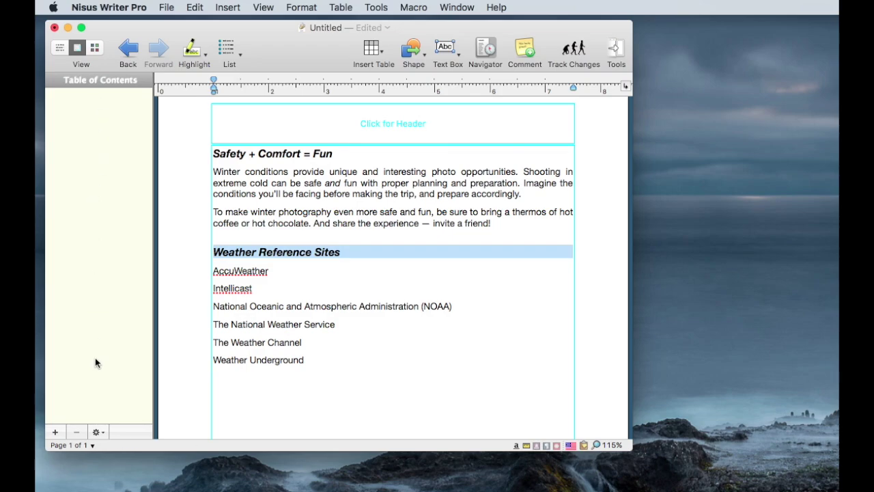
pyautogui.click(98, 432)
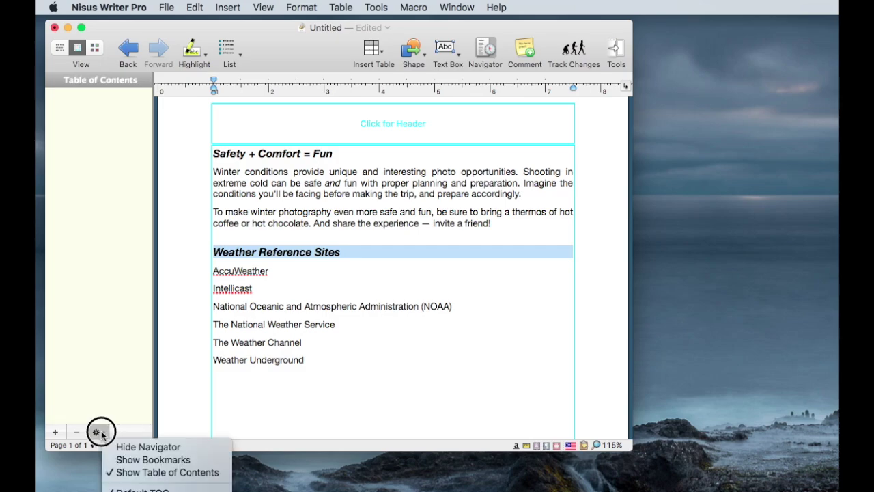
pyautogui.click(148, 460)
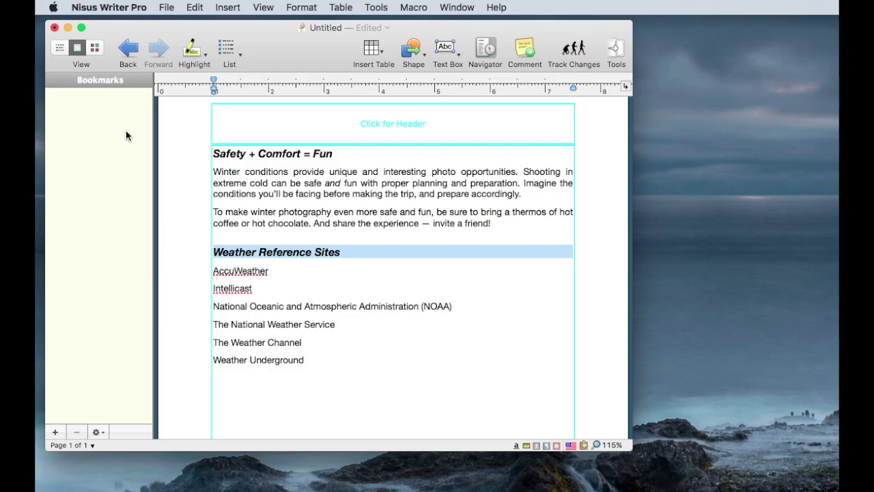
pyautogui.click(495, 63)
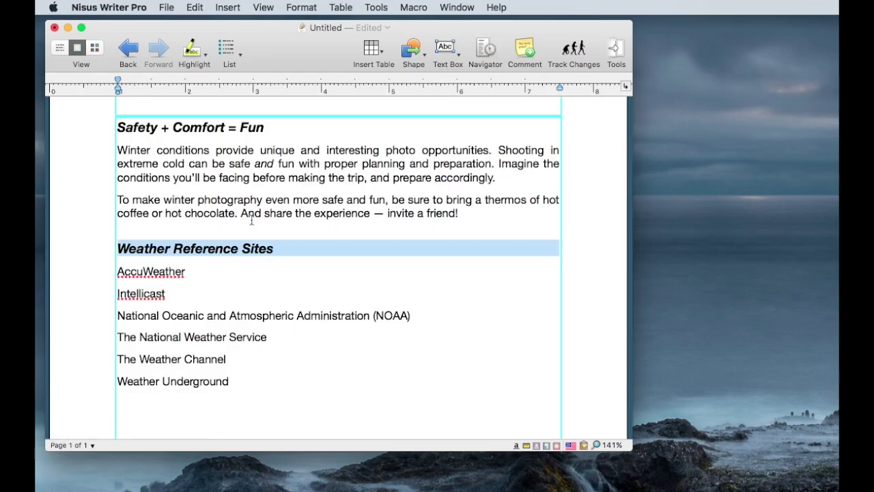
# Add an empty comment to the word "photography" under Safety + Comfort = Fun, remove it, and hide the Comments pane
pyautogui.doubleClick(247, 200)
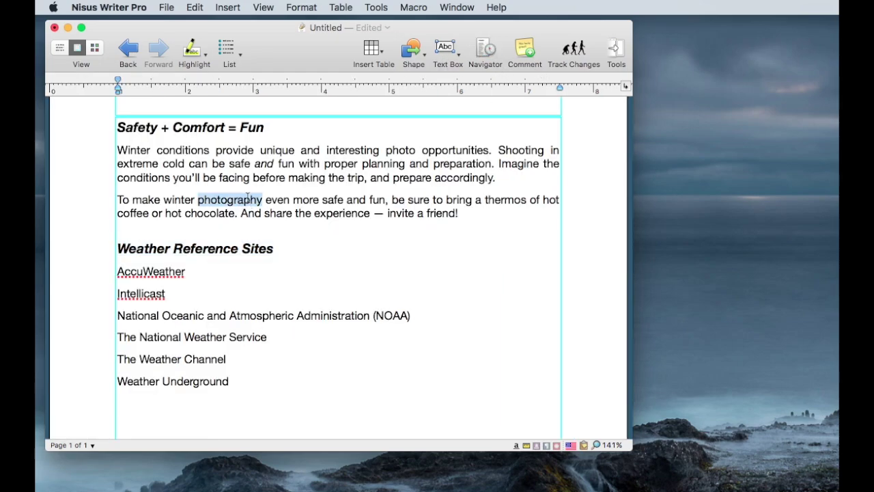
pyautogui.click(524, 49)
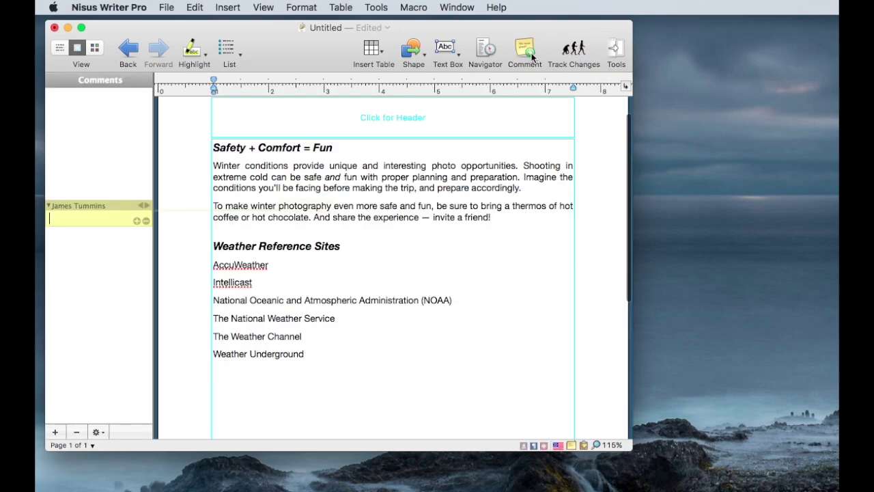
pyautogui.click(146, 220)
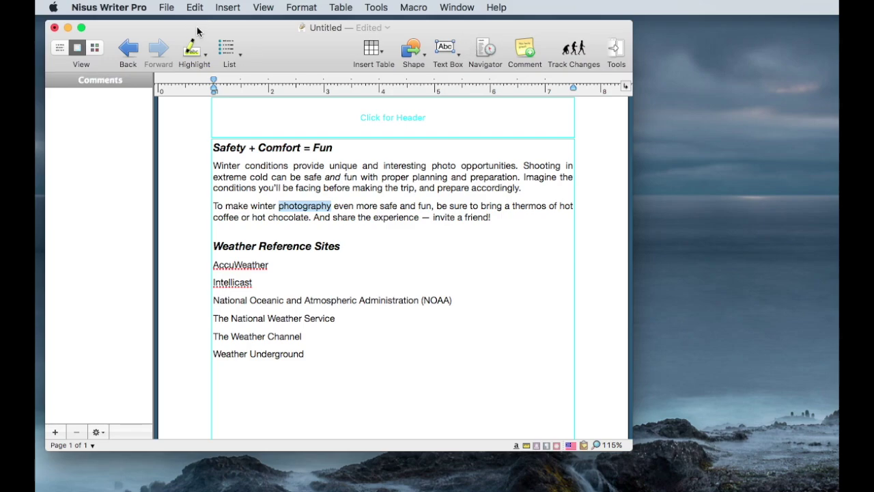
pyautogui.click(228, 7)
pyautogui.moveTo(254, 171)
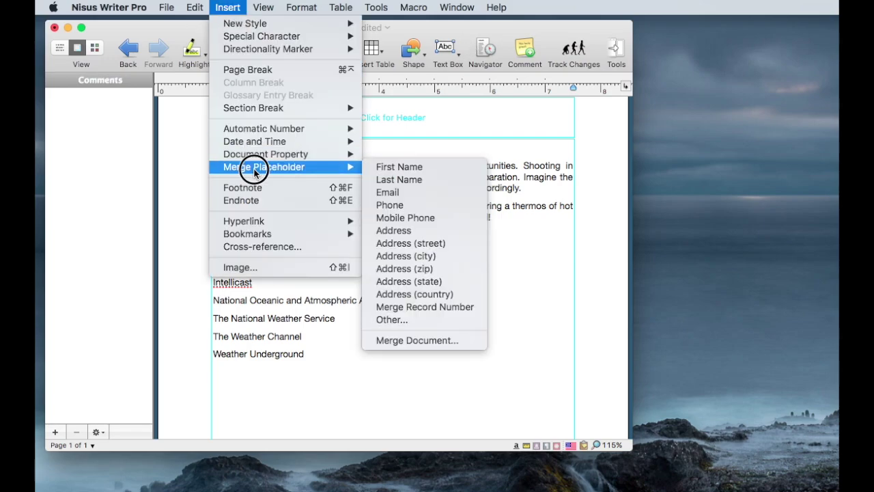
pyautogui.moveTo(264, 7)
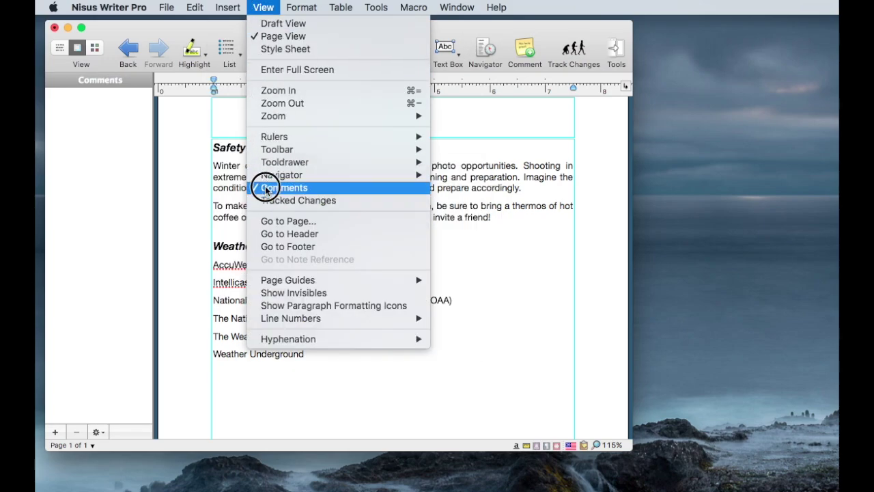
pyautogui.click(266, 186)
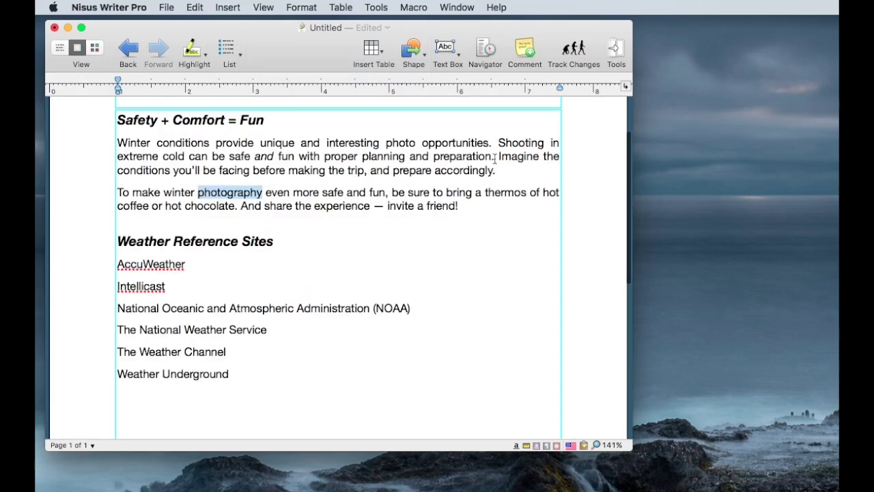
# Turn on Track Changes, delete the word "photography" from the second paragraph, and revert that tracked deletion
pyautogui.click(577, 53)
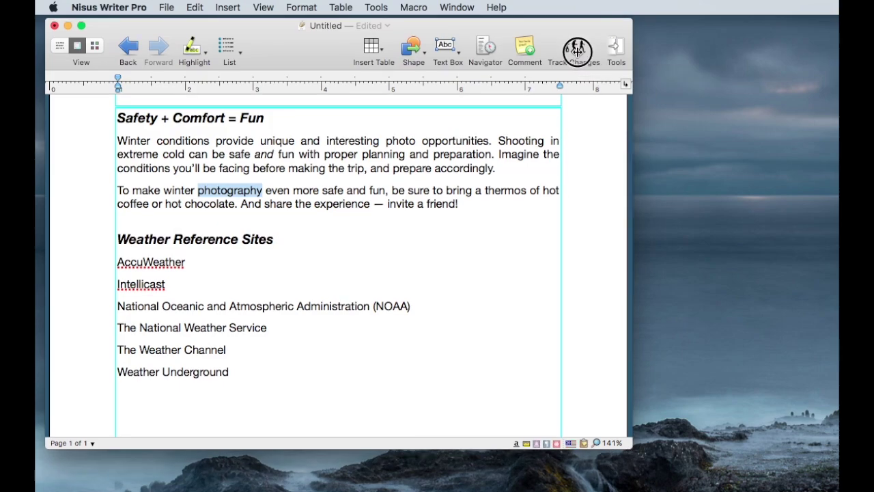
pyautogui.moveTo(577, 53); pyautogui.dragTo(575, 52)
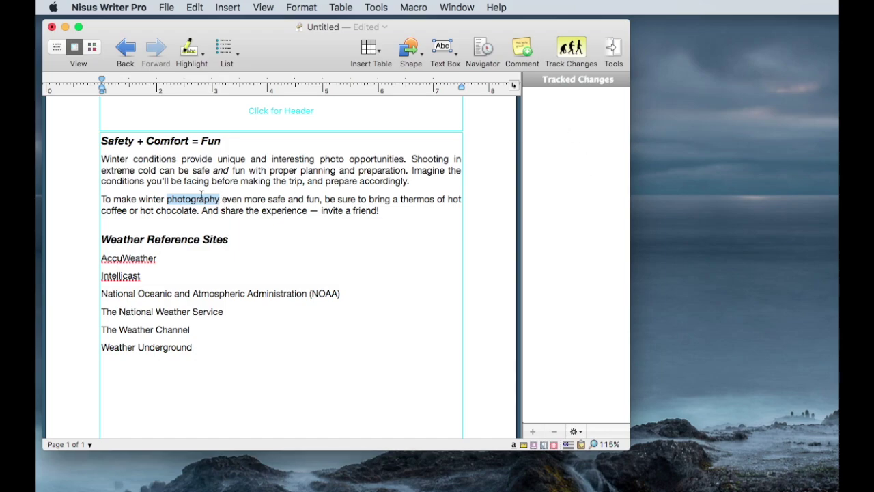
pyautogui.press('BackSpace')
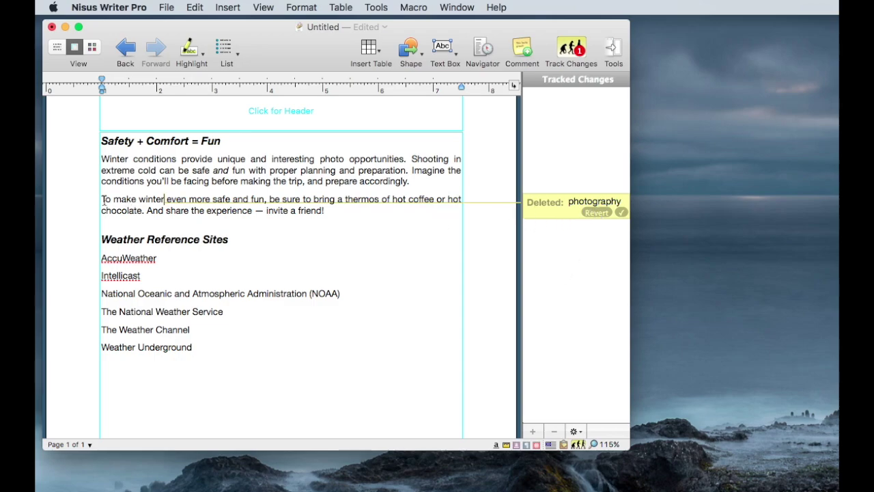
pyautogui.click(597, 212)
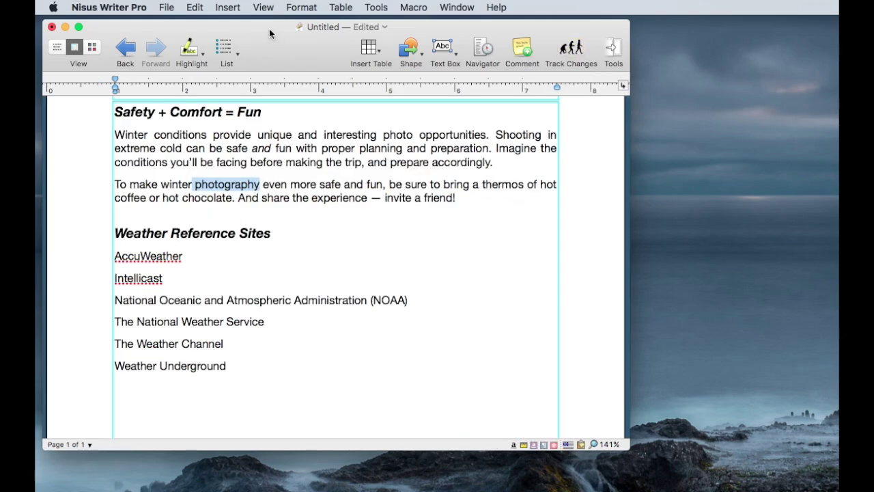
pyautogui.rightClick(304, 52)
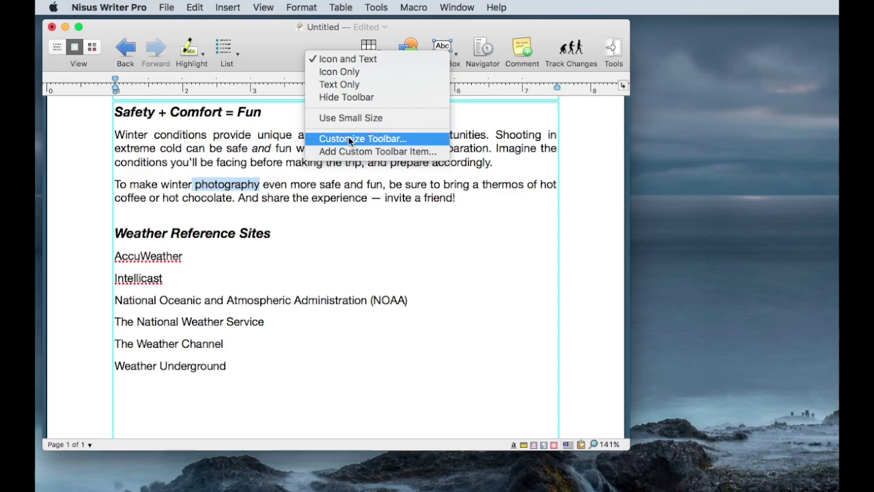
pyautogui.click(267, 43)
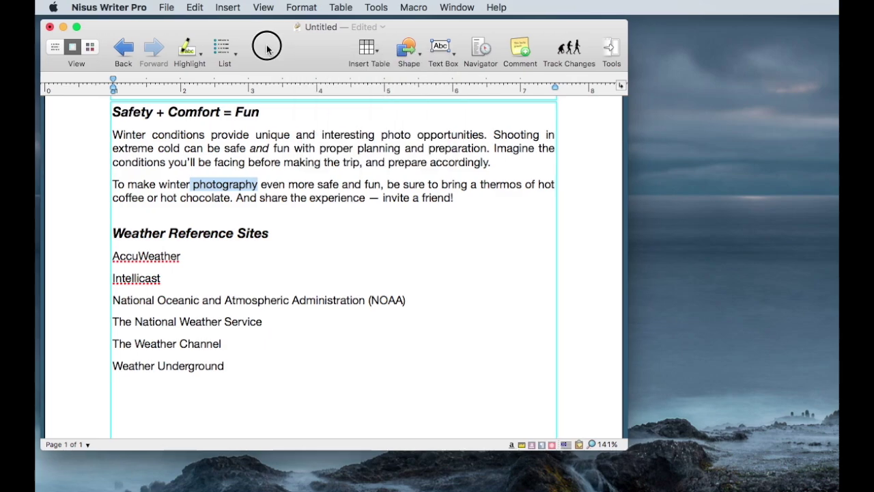
pyautogui.moveTo(270, 49); pyautogui.dragTo(278, 49)
# Customize the toolbar by removing Back and Forward and adding Comments between Comment and Track Changes
pyautogui.rightClick(278, 50)
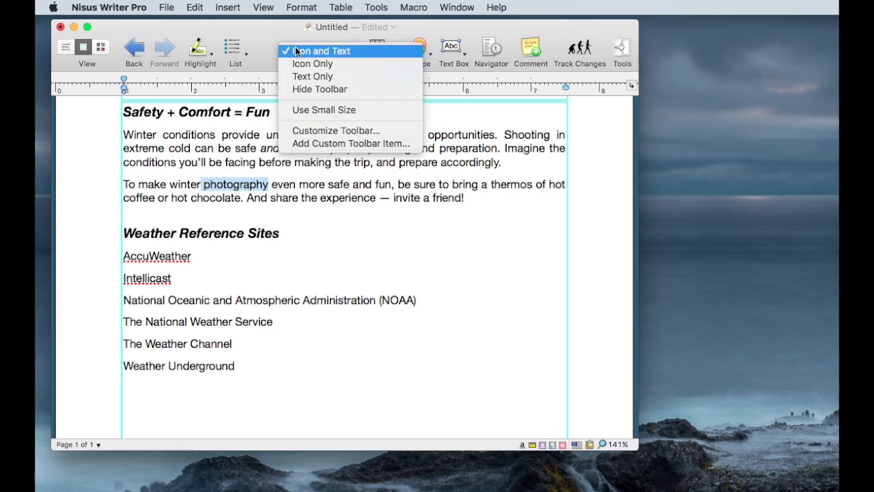
pyautogui.click(312, 131)
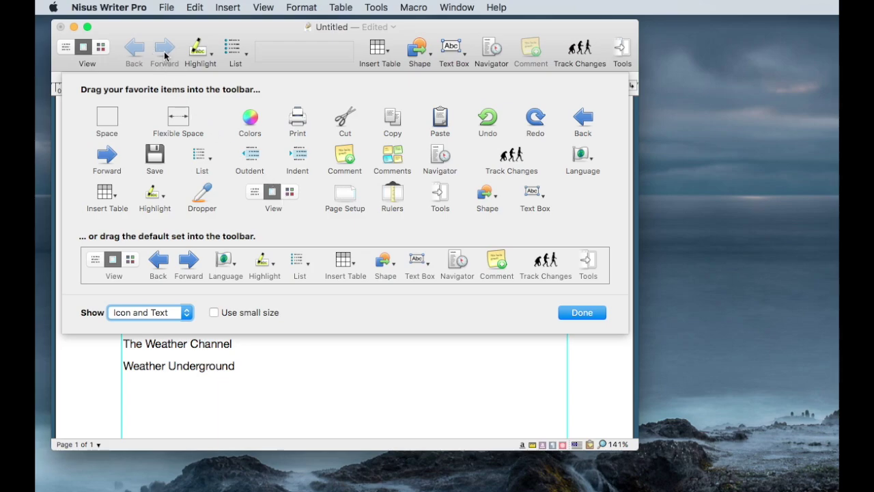
pyautogui.moveTo(151, 53); pyautogui.dragTo(214, 128)
pyautogui.moveTo(134, 48); pyautogui.dragTo(221, 148)
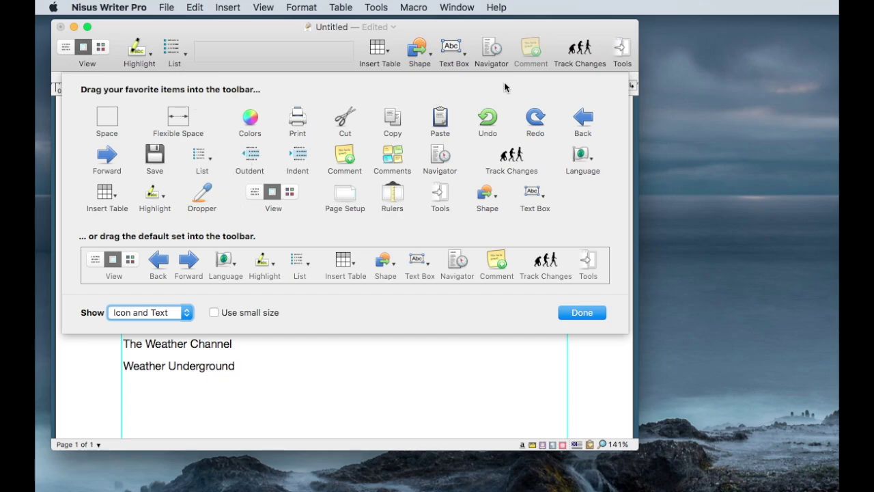
pyautogui.moveTo(393, 155); pyautogui.dragTo(539, 40)
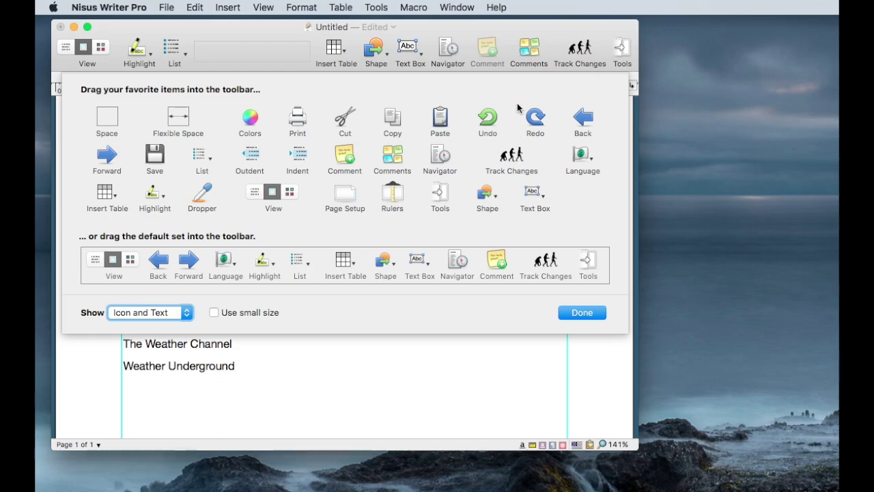
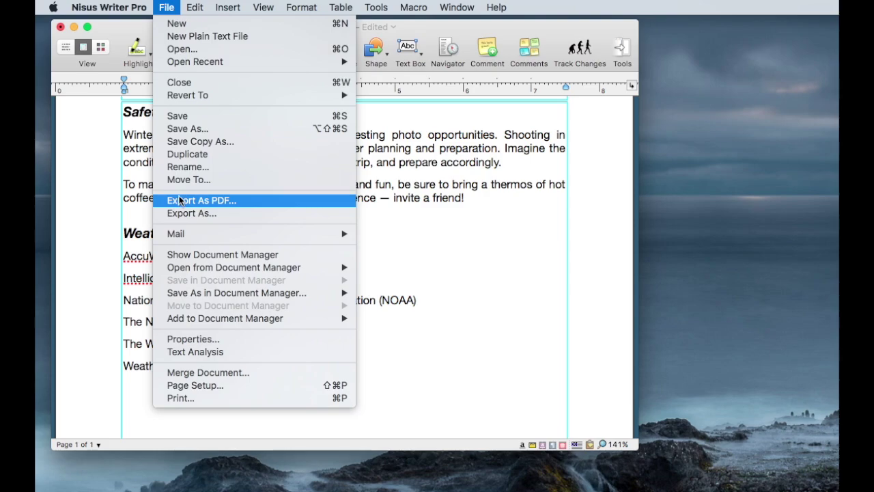
# Start a custom toolbar item based on the File command Export As PDF
pyautogui.click(430, 253)
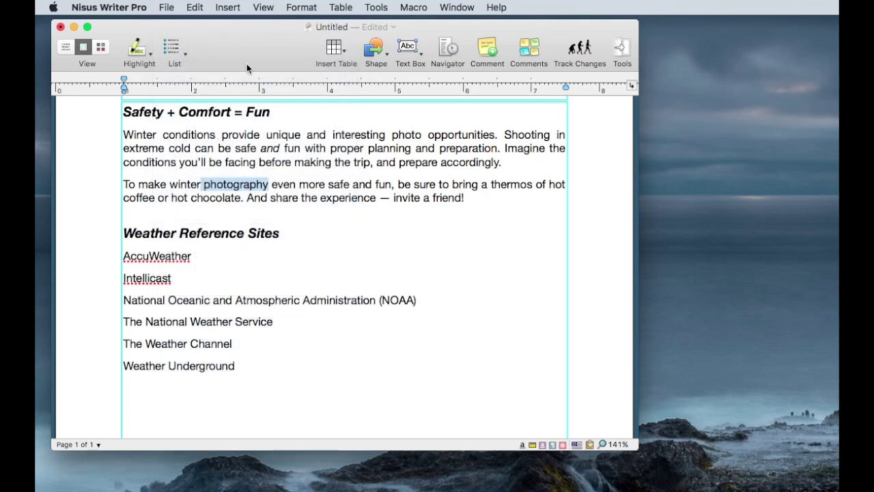
pyautogui.rightClick(247, 64)
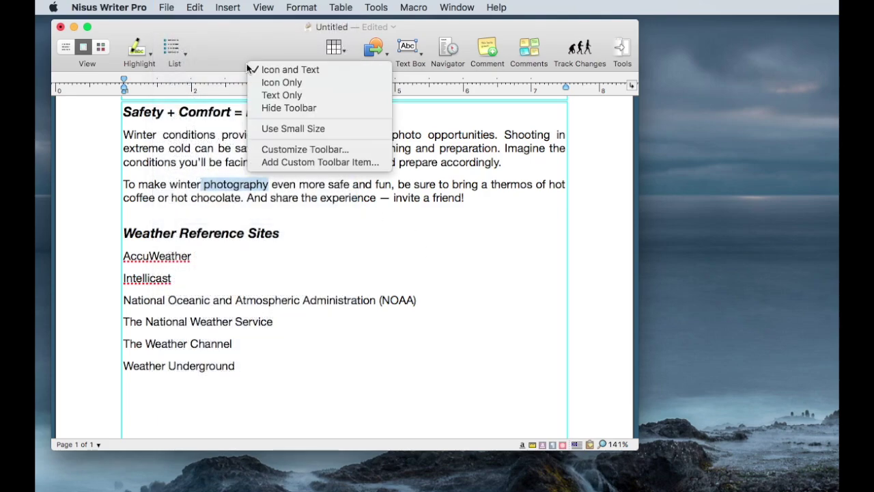
pyautogui.click(289, 162)
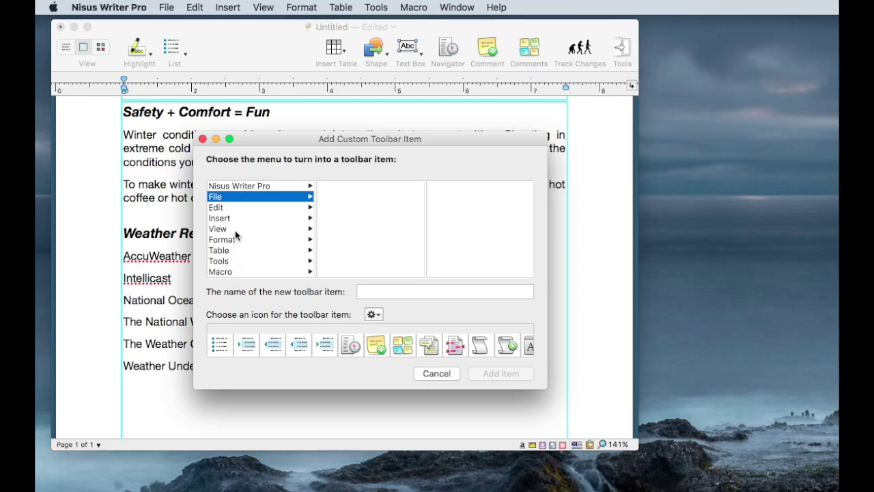
pyautogui.click(219, 200)
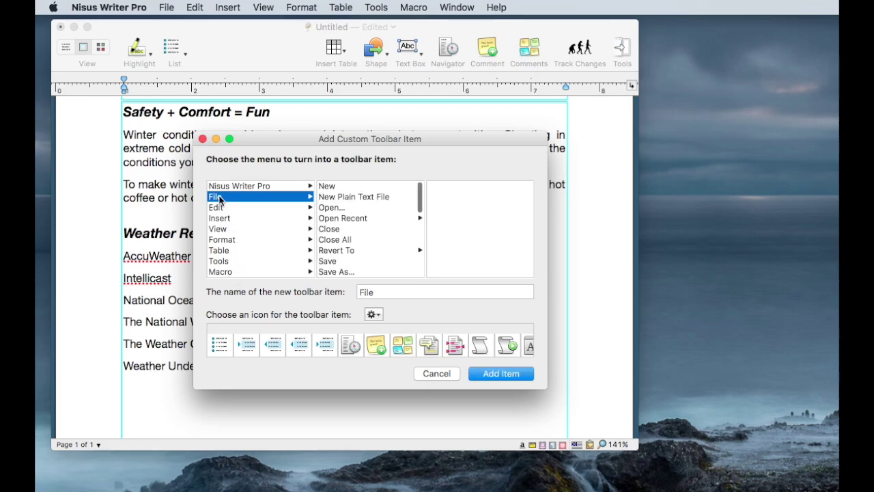
pyautogui.scroll(-3, 379, 258)
pyautogui.scroll(-2, 380, 259)
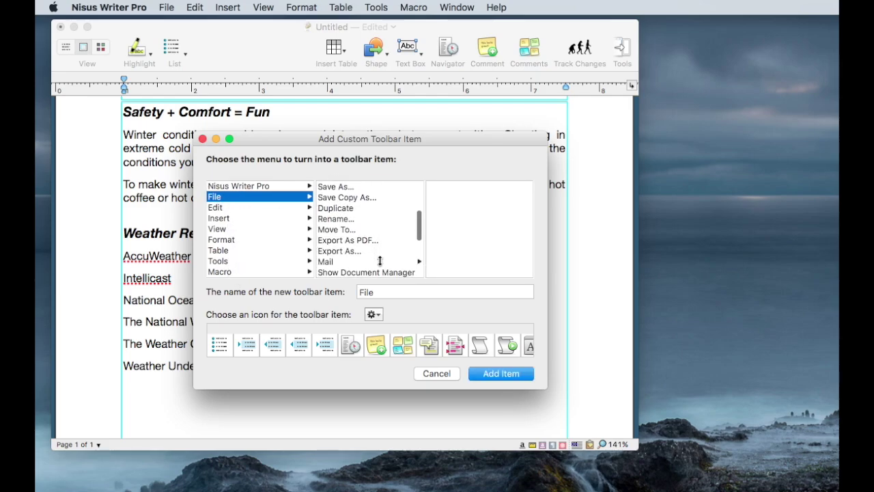
pyautogui.click(362, 239)
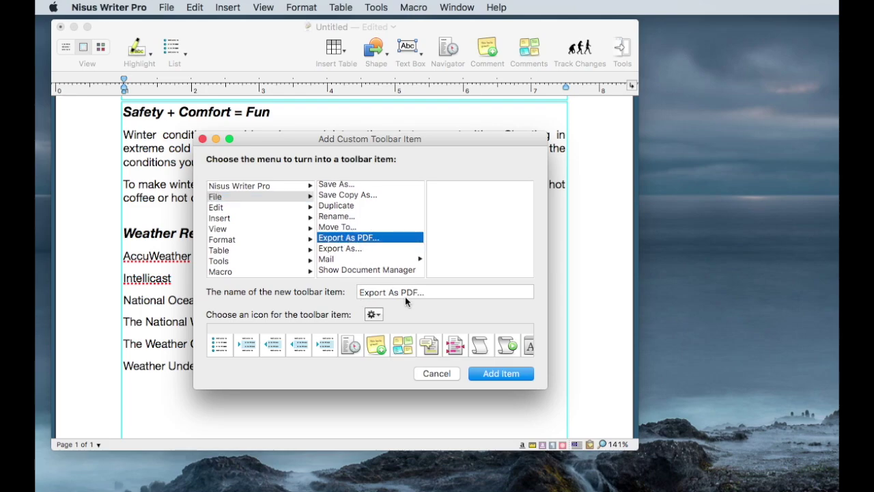
# Assign the PDF document icon to the Export As PDF item, add it to the toolbar, and finish customizing
pyautogui.hscroll(3, 429, 354)
pyautogui.hscroll(5, 429, 345)
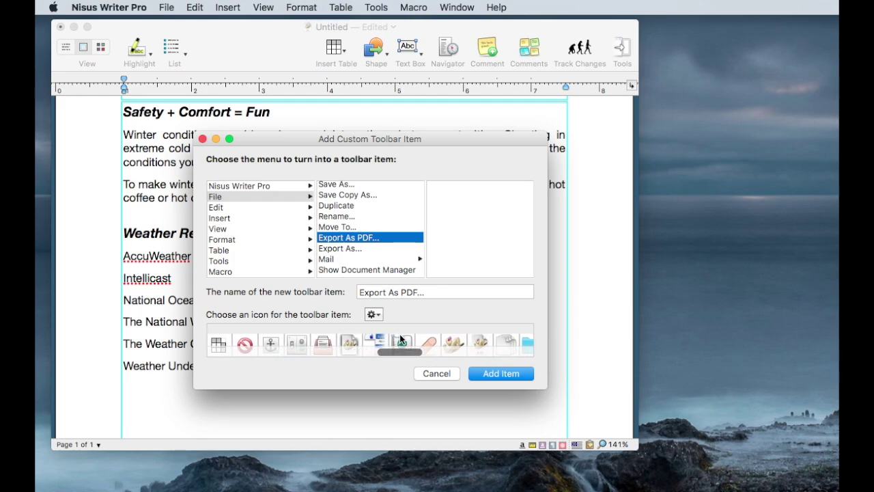
pyautogui.hscroll(4, 399, 334)
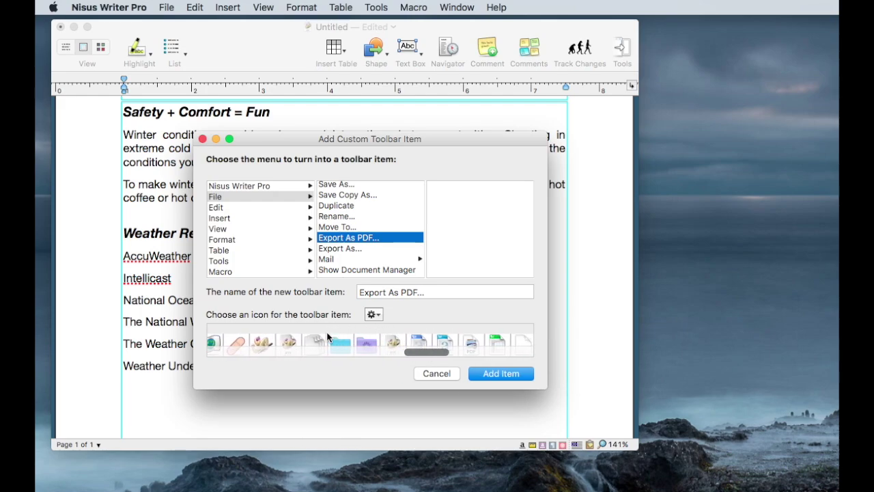
pyautogui.hscroll(3, 351, 342)
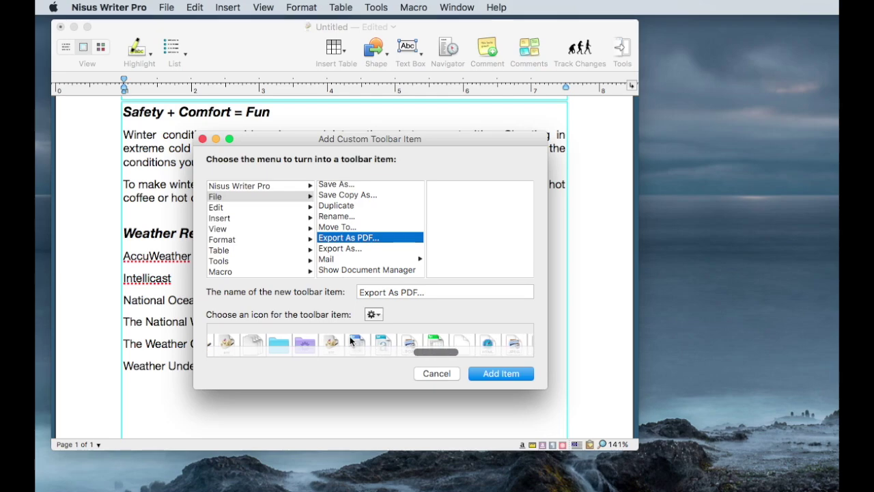
pyautogui.hscroll(2, 382, 343)
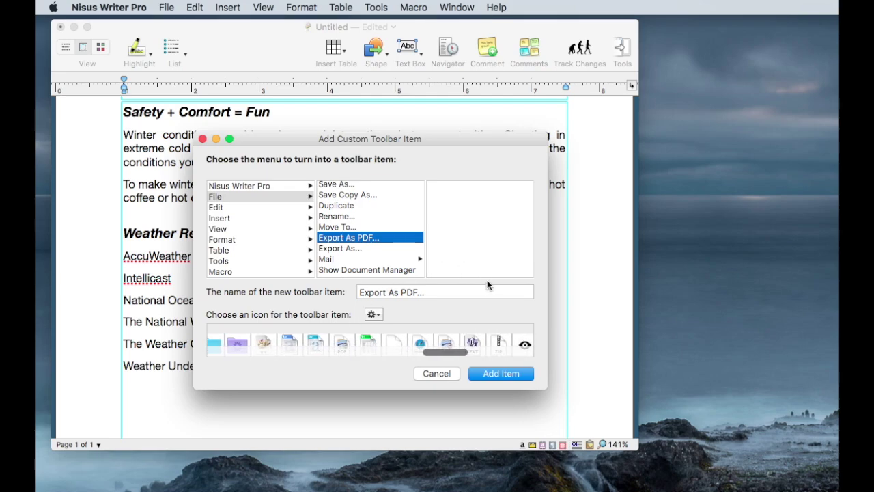
pyautogui.click(344, 348)
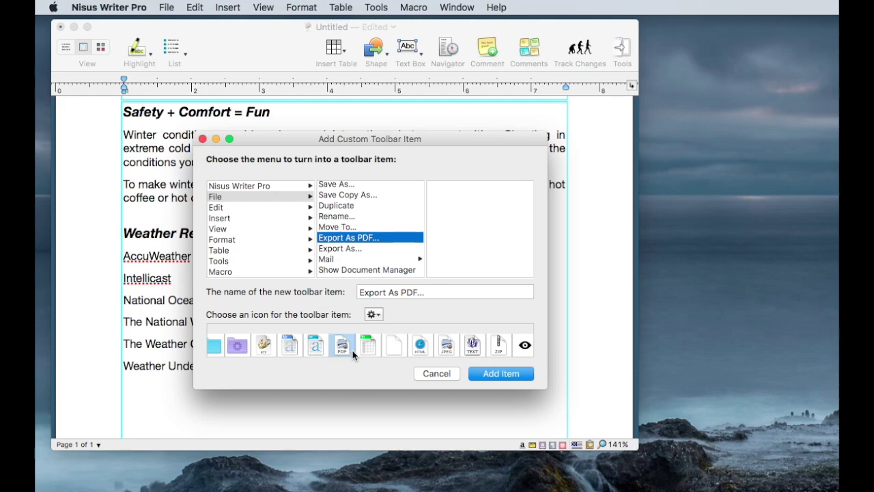
pyautogui.click(496, 377)
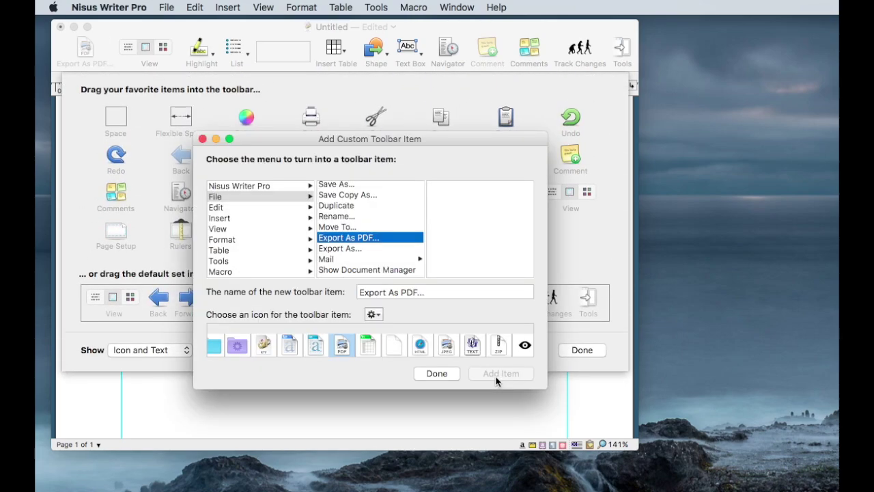
pyautogui.click(447, 373)
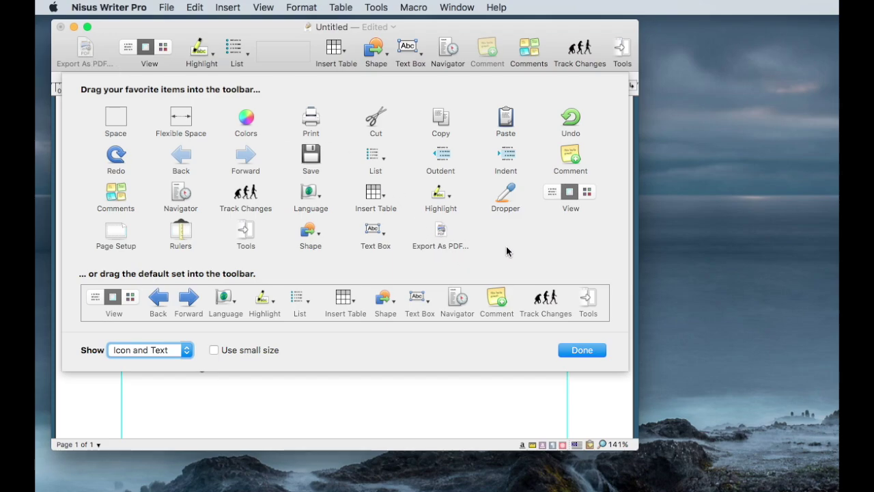
pyautogui.click(582, 350)
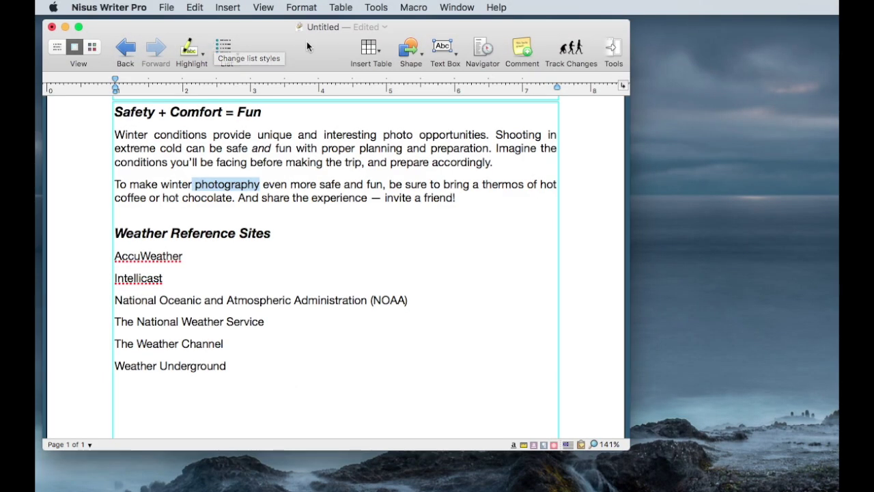
# Show the Tooldrawer and look through its formatting, table and shapes palette groups
pyautogui.click(618, 50)
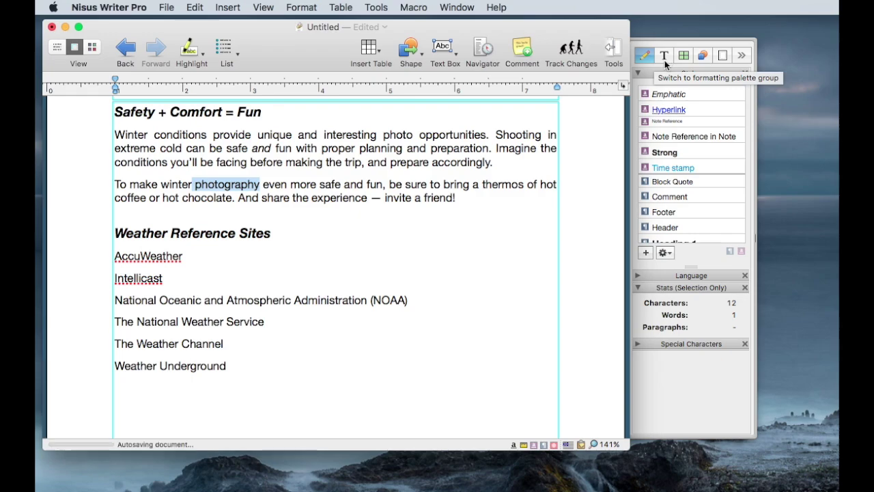
pyautogui.click(664, 61)
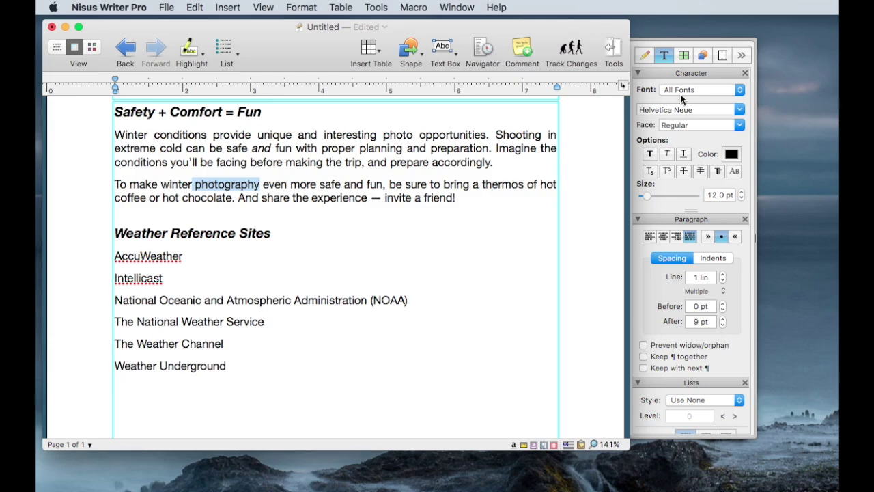
pyautogui.click(683, 56)
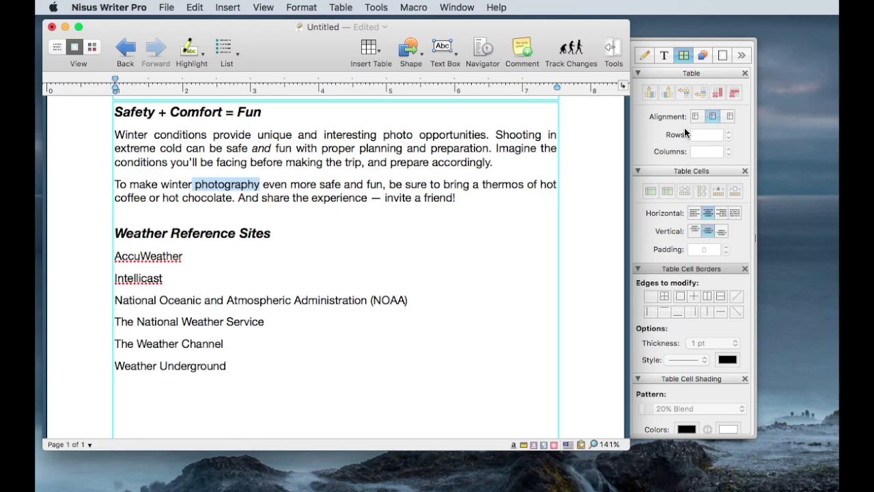
pyautogui.click(704, 56)
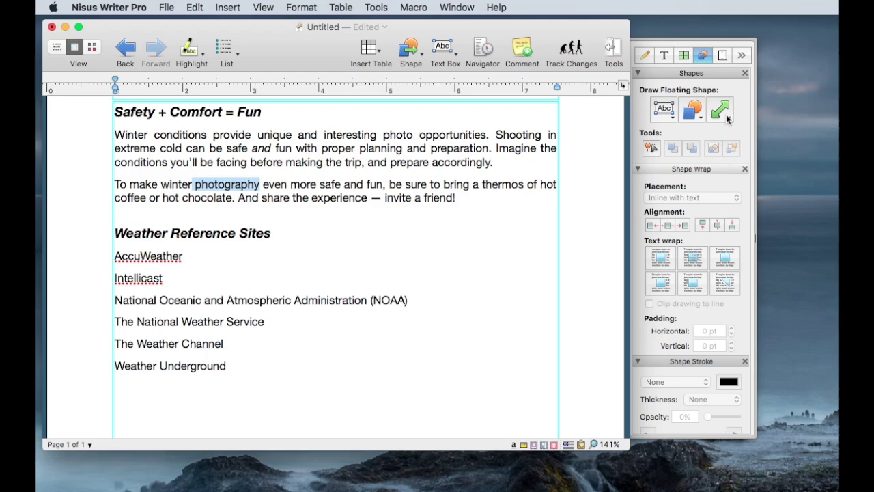
# Look through the section palette group and the list of additional palette group options
pyautogui.click(722, 56)
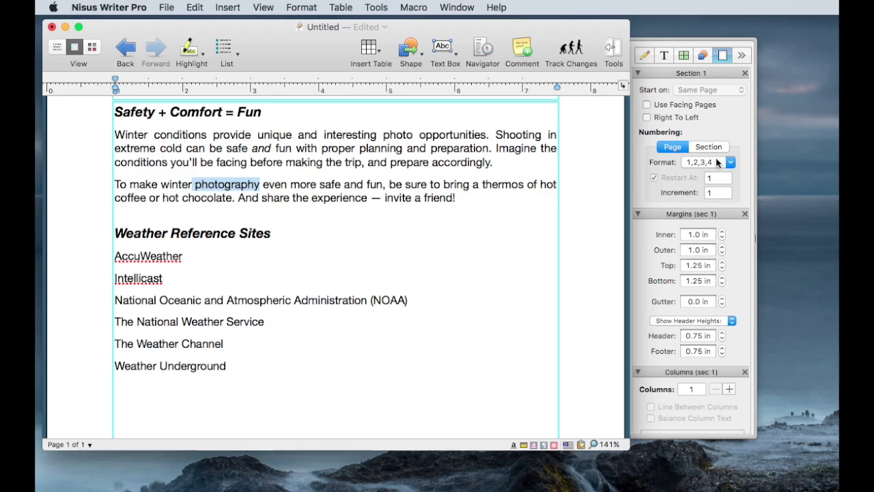
pyautogui.click(742, 55)
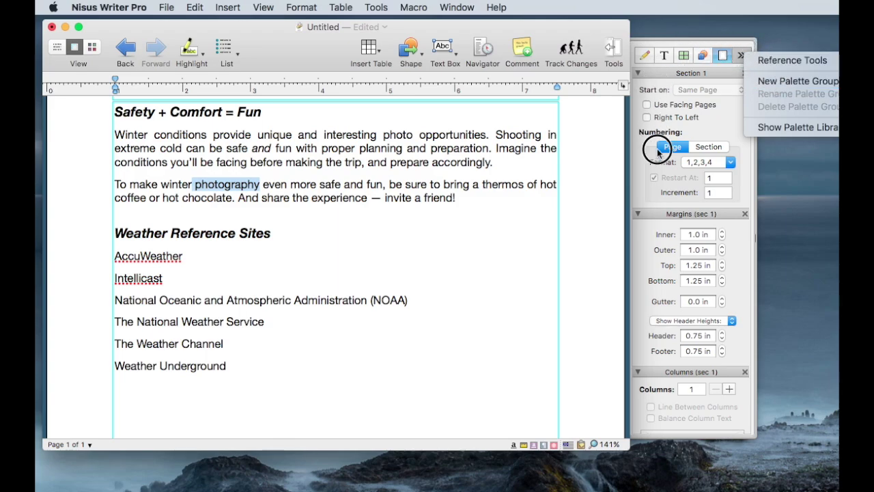
pyautogui.click(639, 200)
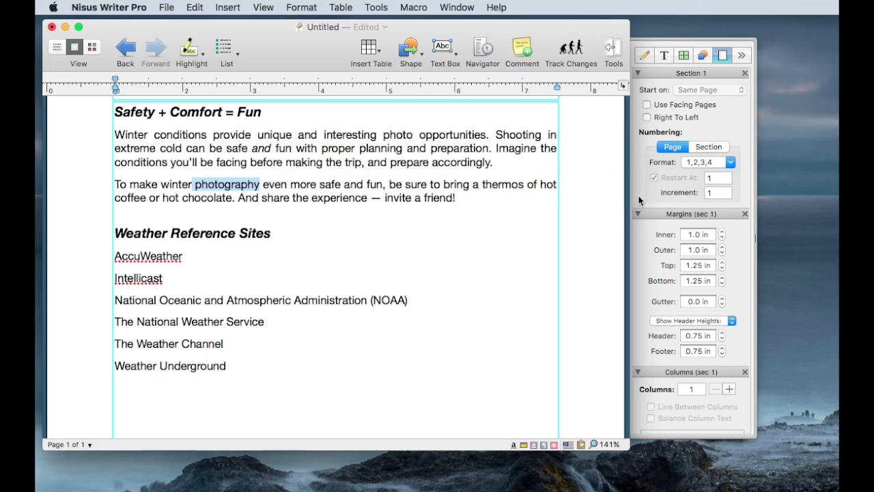
# Hide and reshow the Tooldrawer, and view its formatting and writing palette groups
pyautogui.click(616, 52)
pyautogui.click(620, 52)
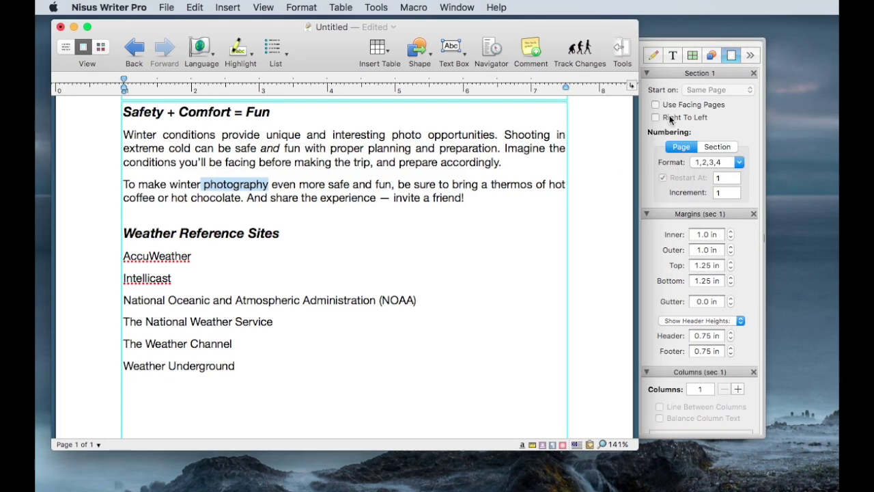
pyautogui.click(672, 56)
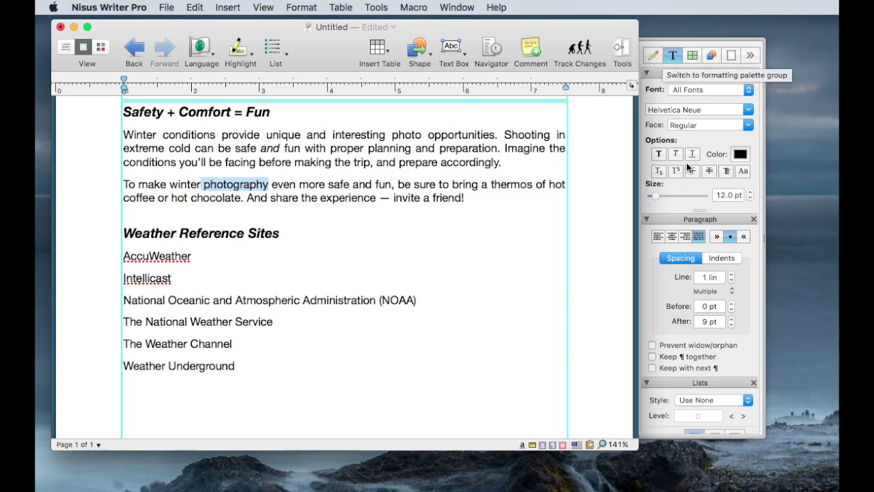
pyautogui.click(652, 54)
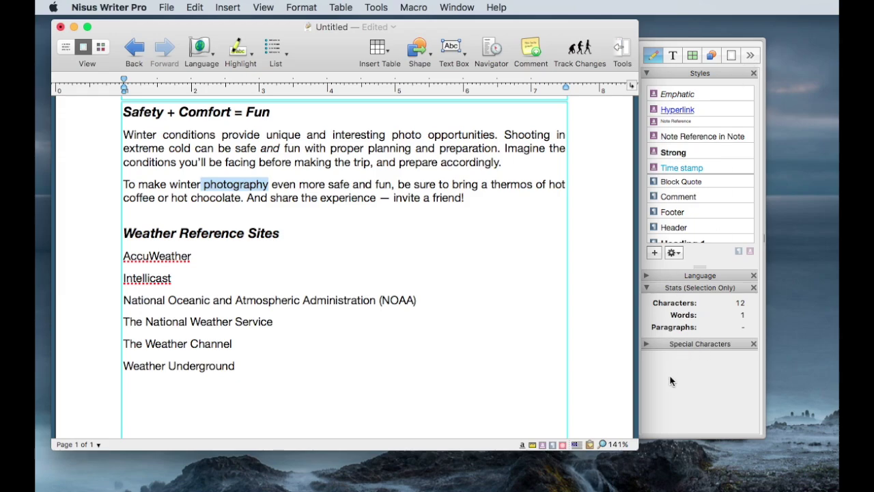
# Narrow the document window, open the Palette Library and move it clear of the Tooldrawer
pyautogui.click(750, 56)
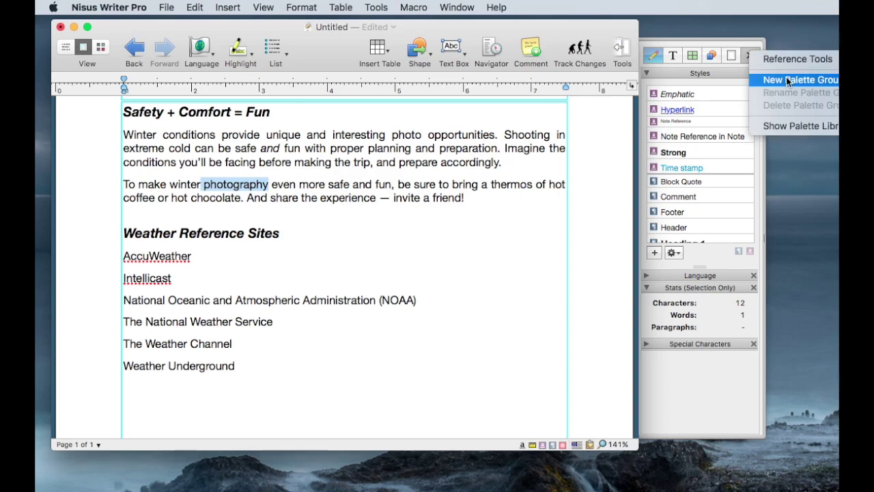
pyautogui.click(638, 152)
pyautogui.moveTo(632, 151); pyautogui.dragTo(568, 148)
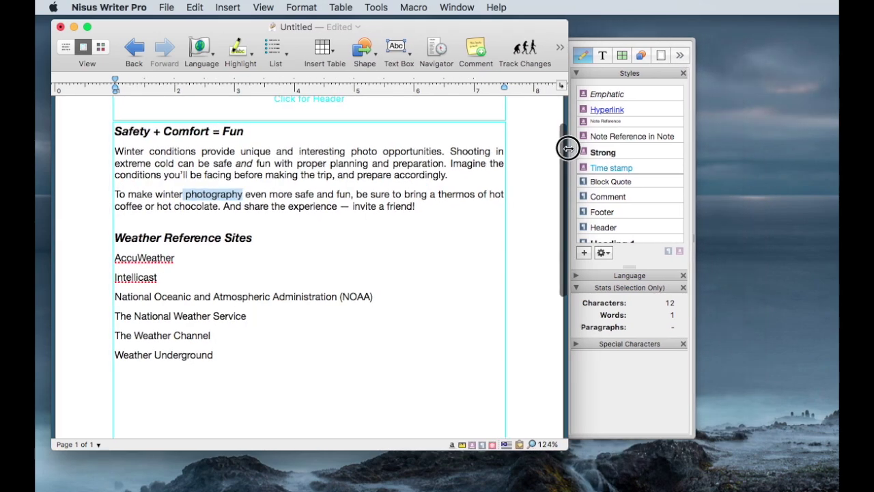
pyautogui.click(685, 55)
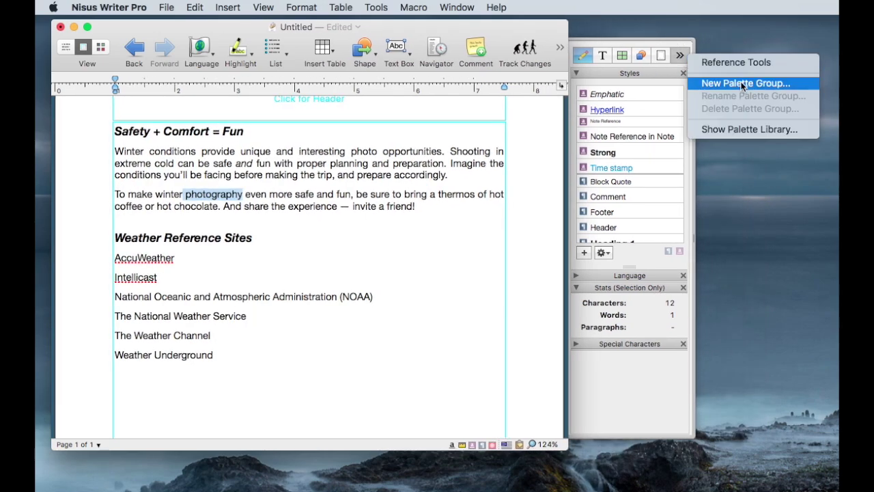
pyautogui.click(740, 129)
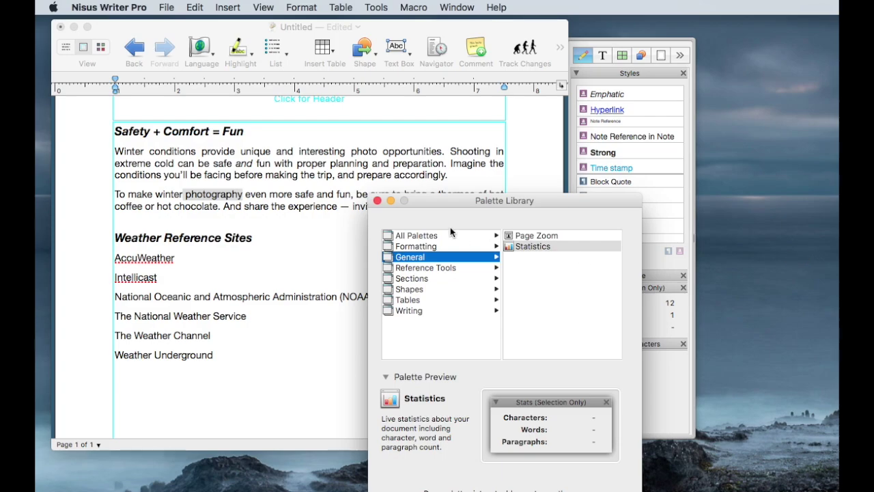
pyautogui.moveTo(344, 194); pyautogui.dragTo(351, 168)
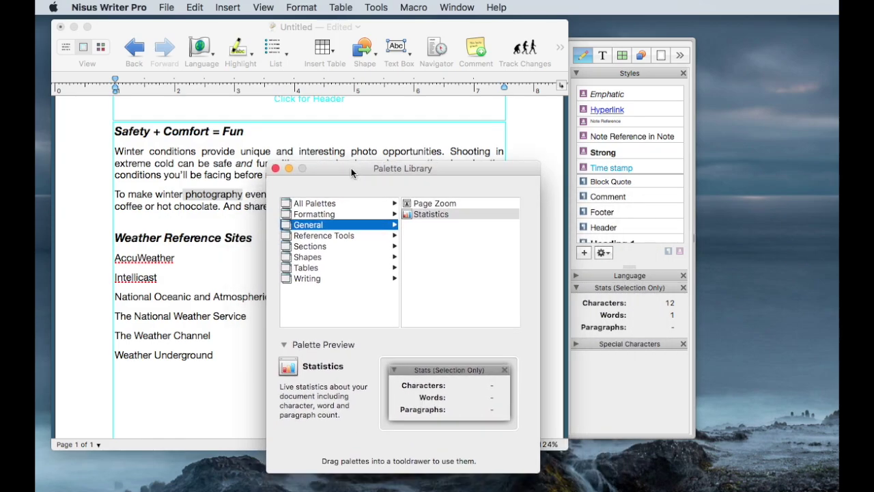
# Add the Margins palette from All Palettes in the Palette Library to the Tooldrawer below Special Characters
pyautogui.click(316, 205)
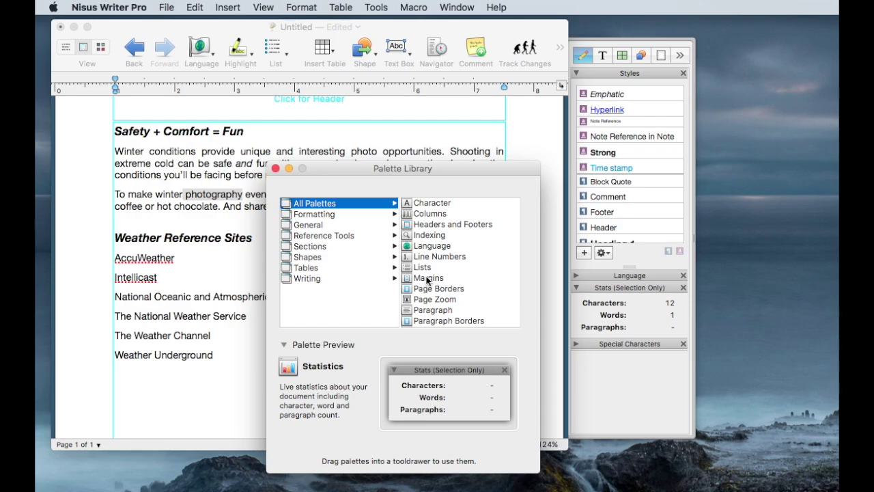
pyautogui.moveTo(428, 280)
pyautogui.mouseDown()
pyautogui.moveTo(460, 273)
pyautogui.moveTo(435, 276)
pyautogui.mouseUp()
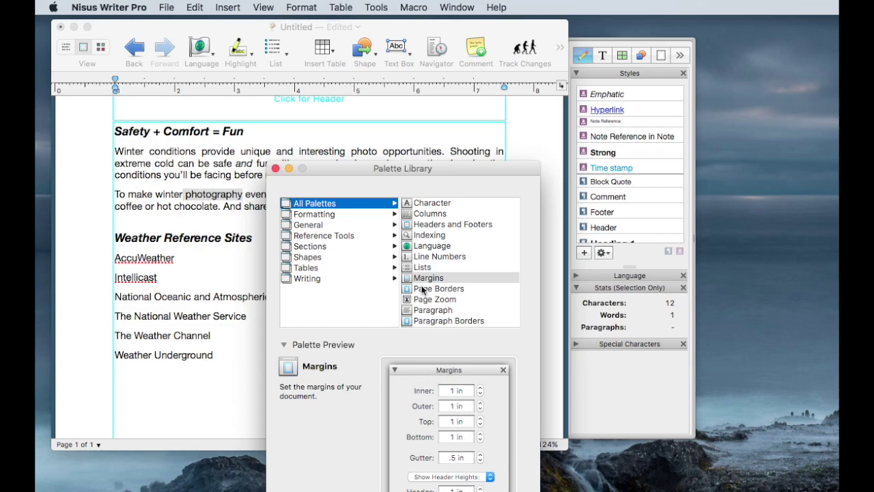
pyautogui.moveTo(412, 279); pyautogui.dragTo(619, 381)
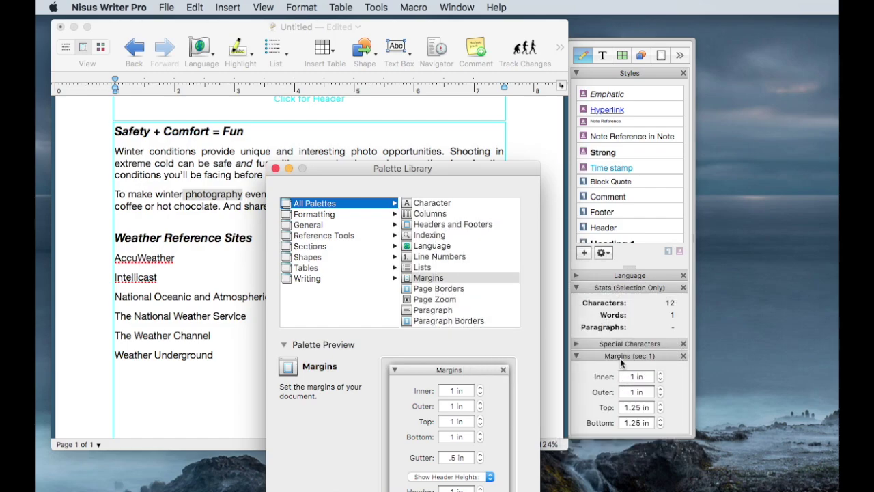
# Move the Margins palette between Styles and Language in the Tooldrawer and expand it
pyautogui.click(620, 357)
pyautogui.moveTo(620, 357); pyautogui.dragTo(608, 278)
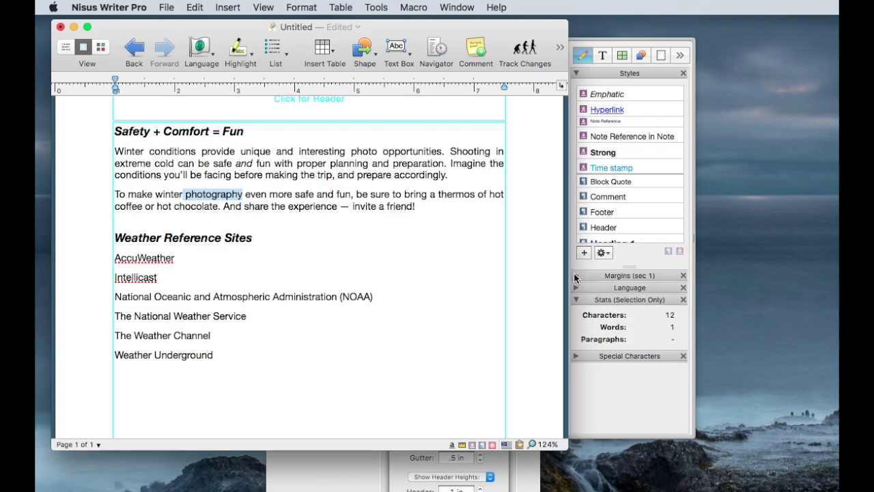
pyautogui.click(576, 276)
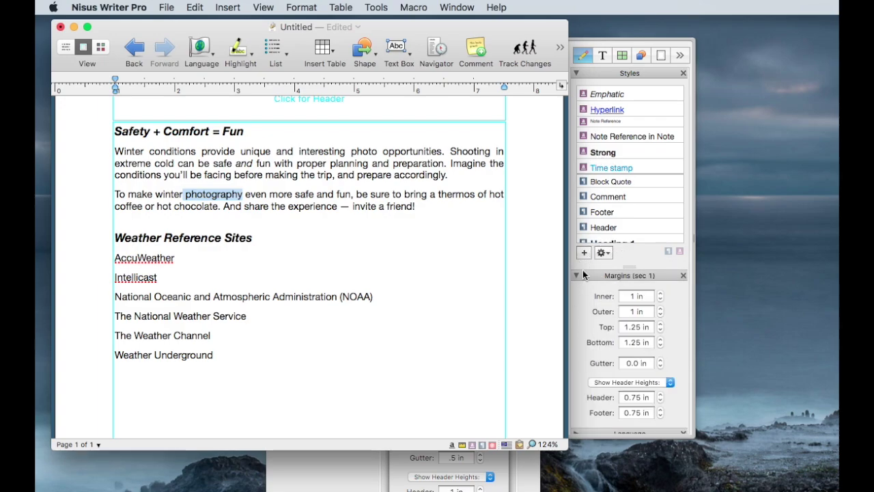
# Detach the Margins palette as a floating palette, hide the Tooldrawer, and place the palette beside the document window
pyautogui.moveTo(583, 274); pyautogui.dragTo(716, 189)
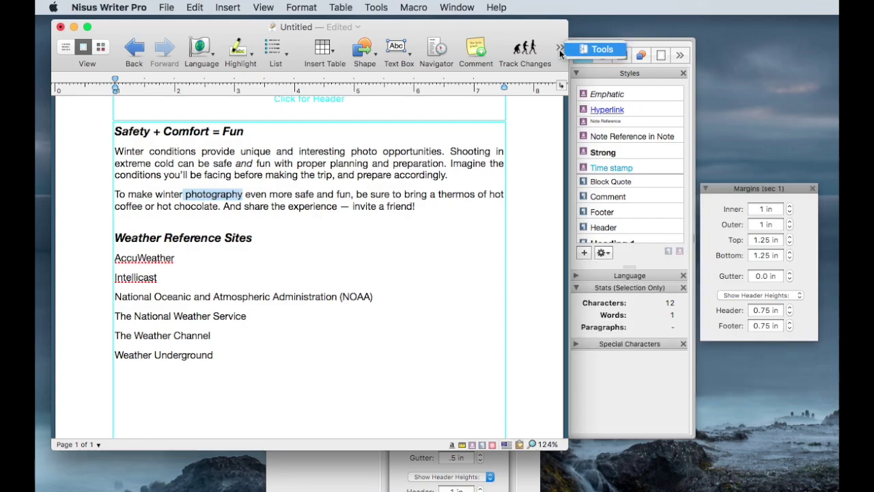
pyautogui.click(588, 57)
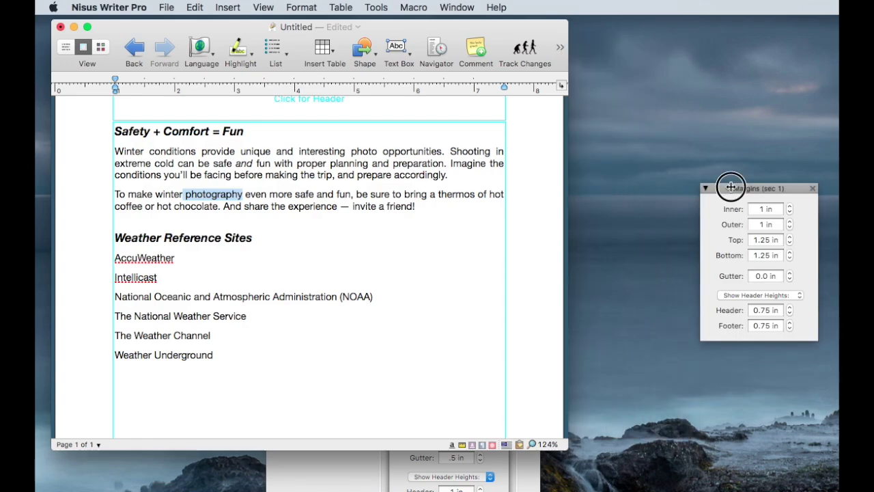
pyautogui.moveTo(732, 189); pyautogui.dragTo(634, 130)
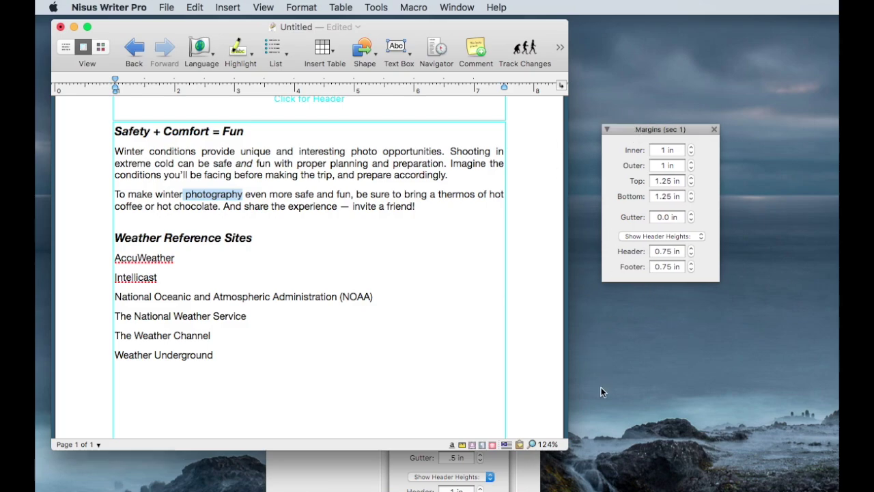
# Close the Palette Library and move the floating Margins palette farther away from the document window
pyautogui.click(324, 476)
pyautogui.press('super+w')
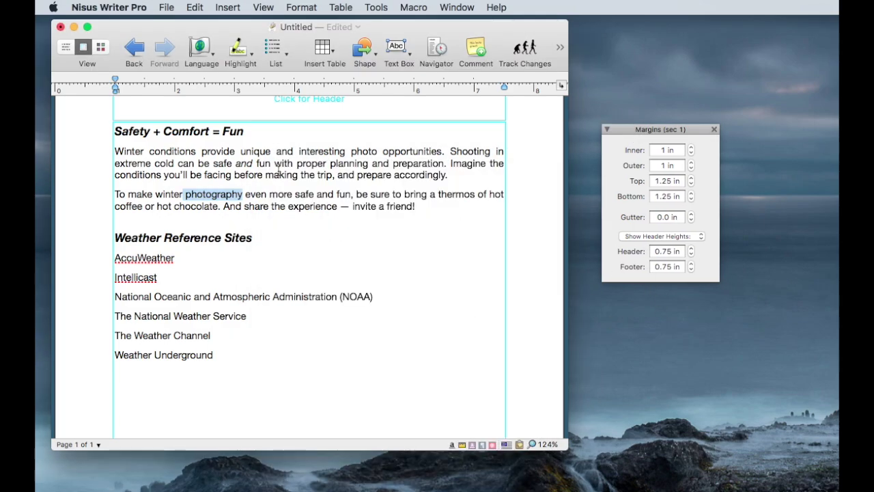
pyautogui.moveTo(640, 129); pyautogui.dragTo(720, 133)
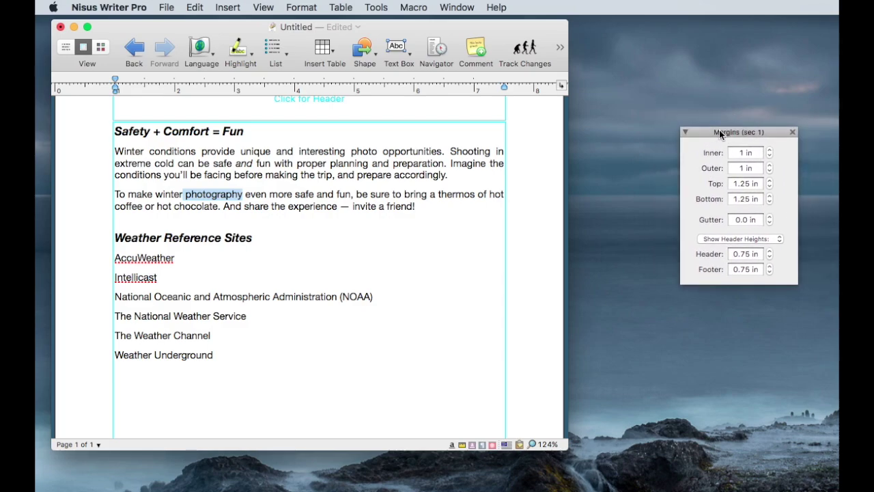
# Show the Tooldrawer and return the floating Margins palette to its place between Styles and Language
pyautogui.click(561, 49)
pyautogui.click(597, 52)
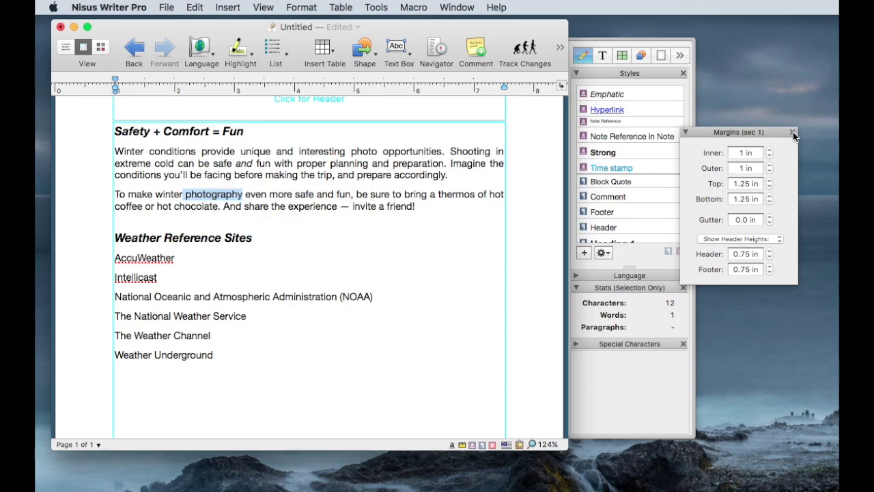
pyautogui.click(793, 132)
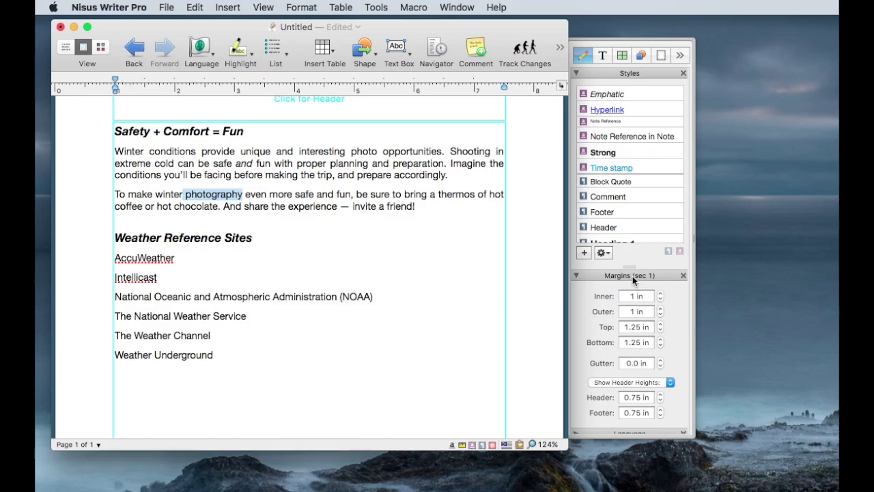
# Remove the Margins palette from the Tooldrawer and confirm the removal
pyautogui.click(684, 275)
pyautogui.click(683, 275)
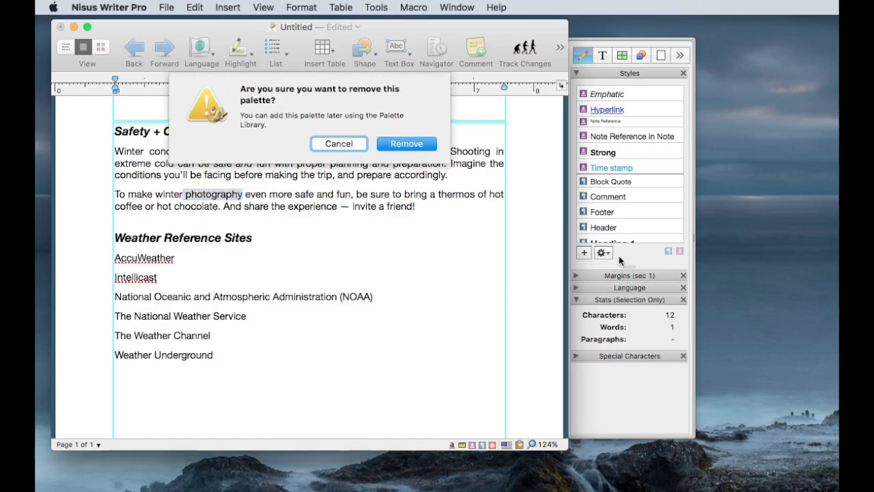
pyautogui.click(405, 144)
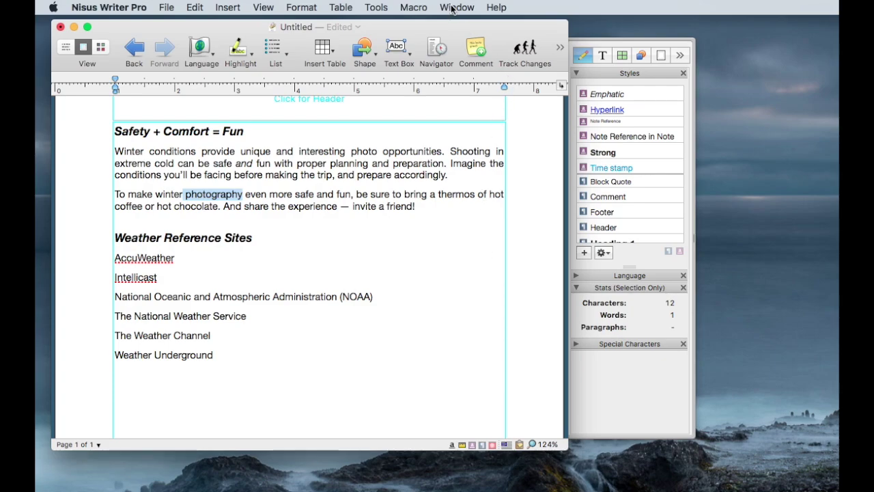
# Open the Nisus Writer Pro Help user guide PDF in Preview
pyautogui.click(500, 10)
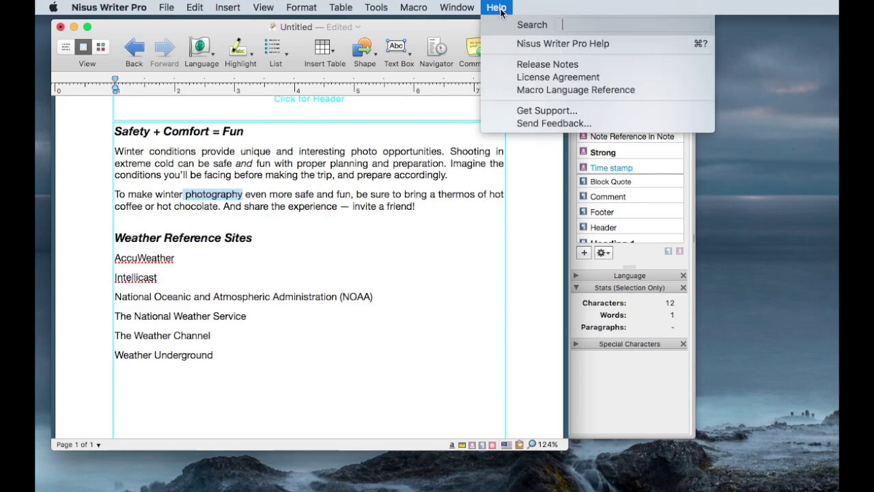
pyautogui.click(525, 45)
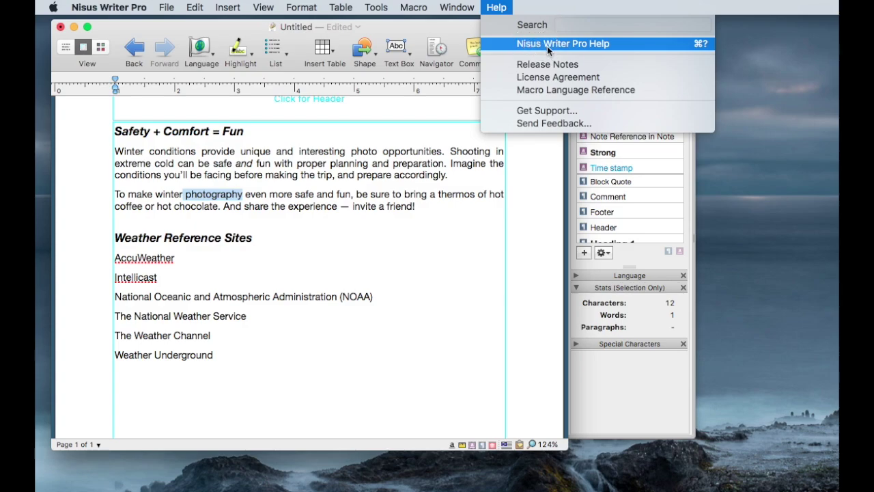
pyautogui.click(549, 49)
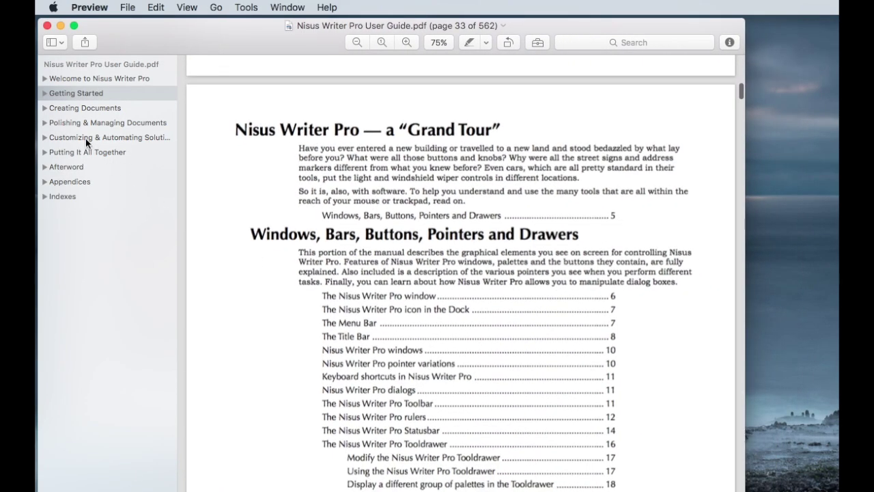
# Expand Getting Started in the guide's outline and look through the "Grand Tour" chapter's contents
pyautogui.click(44, 93)
pyautogui.click(54, 123)
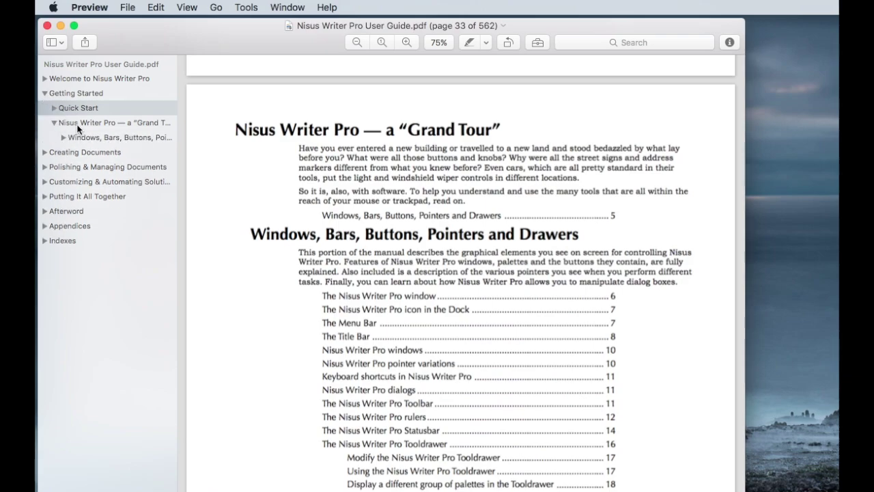
pyautogui.click(84, 125)
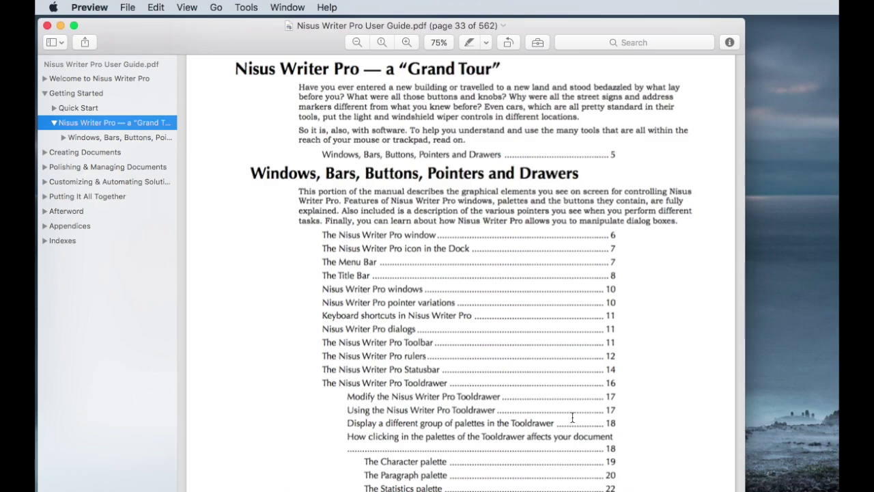
pyautogui.scroll(-5, 694, 405)
pyautogui.scroll(4, 693, 406)
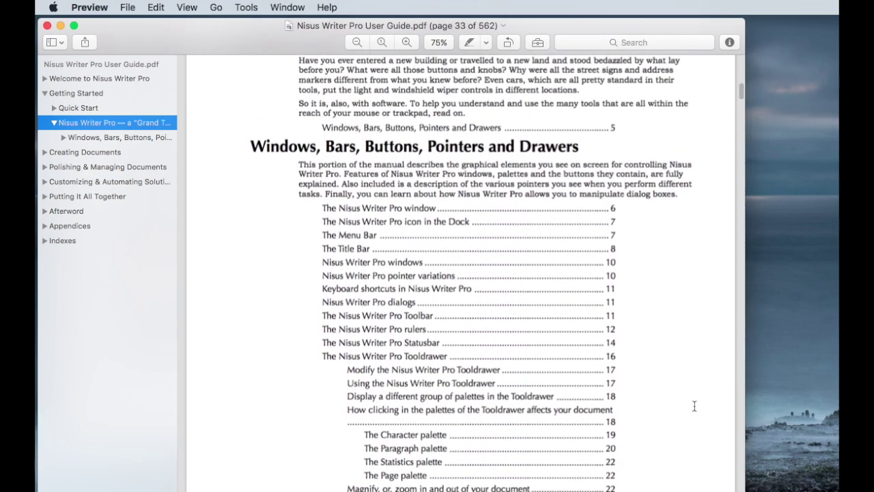
pyautogui.scroll(-2, 694, 406)
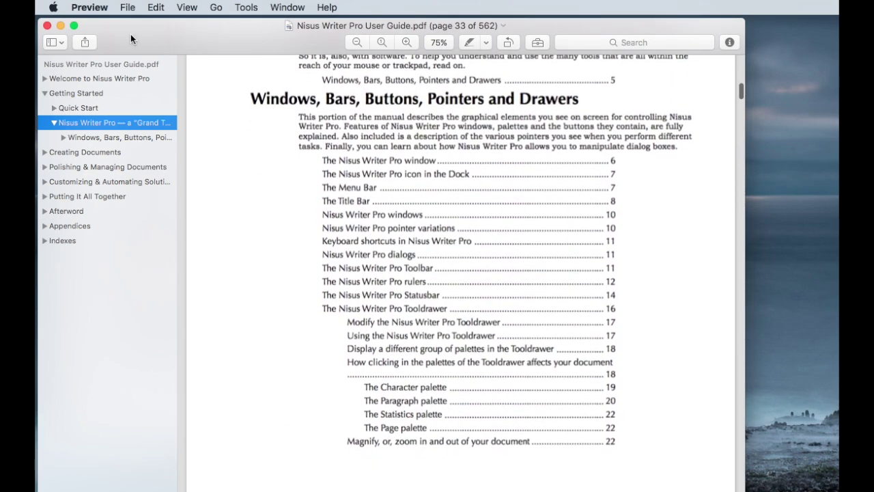